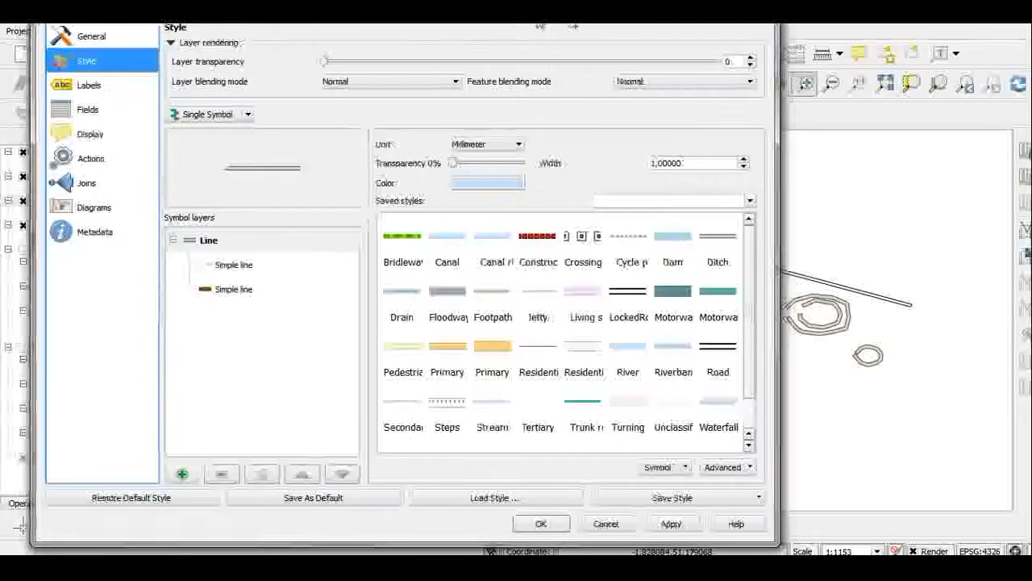
Apply the saved Ditch style with a reduced line width to the stone_henge_ditches layer.
{"action": "left_click_drag", "start_coordinate": [567, 44], "coordinate": [8, 51]}
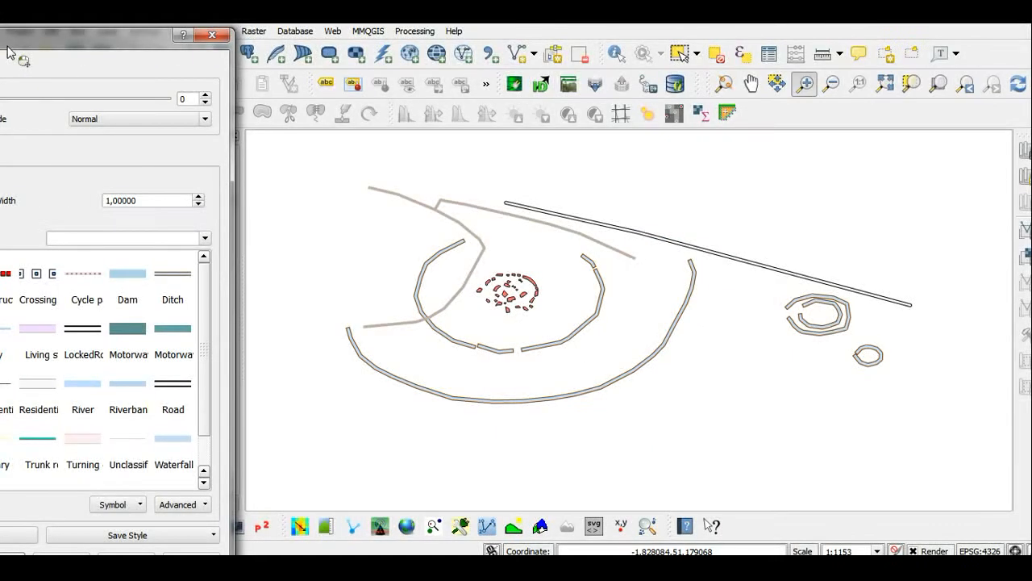
{"action": "left_click_drag", "start_coordinate": [8, 51], "coordinate": [539, 38]}
{"action": "left_click", "coordinate": [689, 273]}
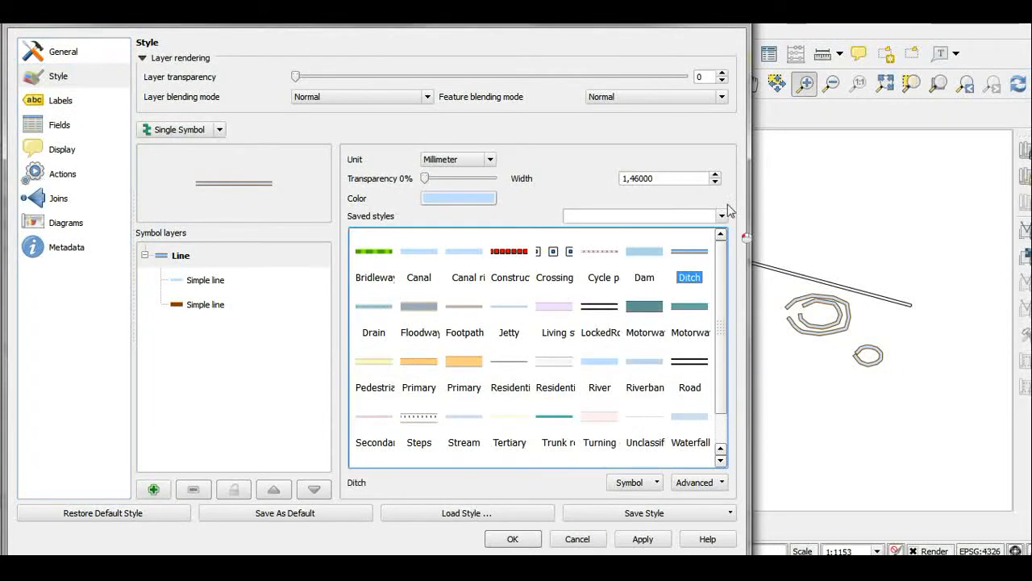
{"action": "left_click", "coordinate": [715, 182]}
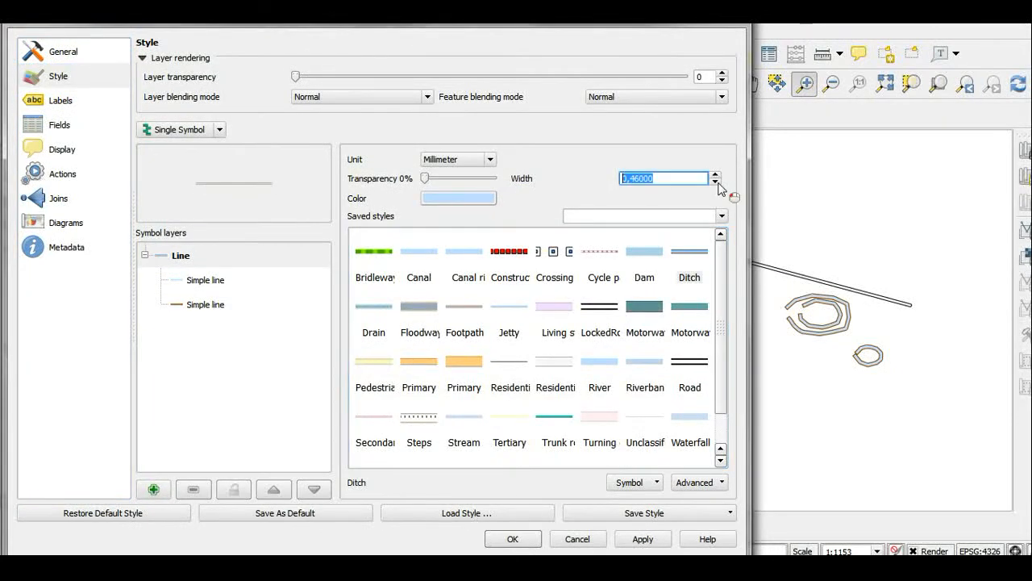
{"action": "left_click", "coordinate": [643, 538]}
{"action": "mouse_move", "coordinate": [654, 27]}
{"action": "left_mouse_down"}
{"action": "mouse_move", "coordinate": [173, 330]}
{"action": "mouse_move", "coordinate": [645, 30]}
{"action": "left_mouse_up"}
{"action": "left_click", "coordinate": [501, 539]}
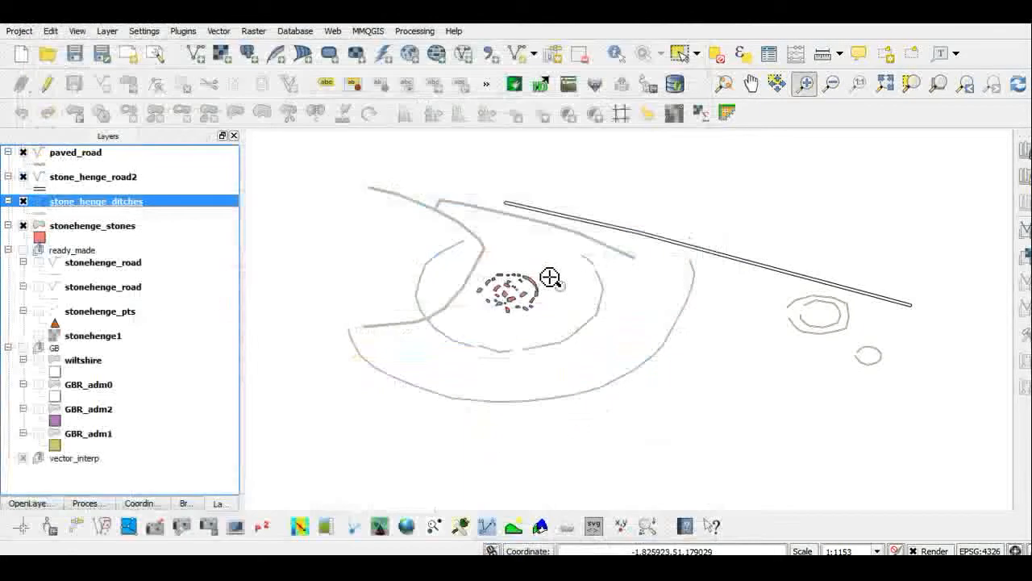
Set the stonehenge_stones layer's fill colour to a khaki tone of Red 185, Green 185, Blue 139.
{"action": "double_click", "coordinate": [90, 228]}
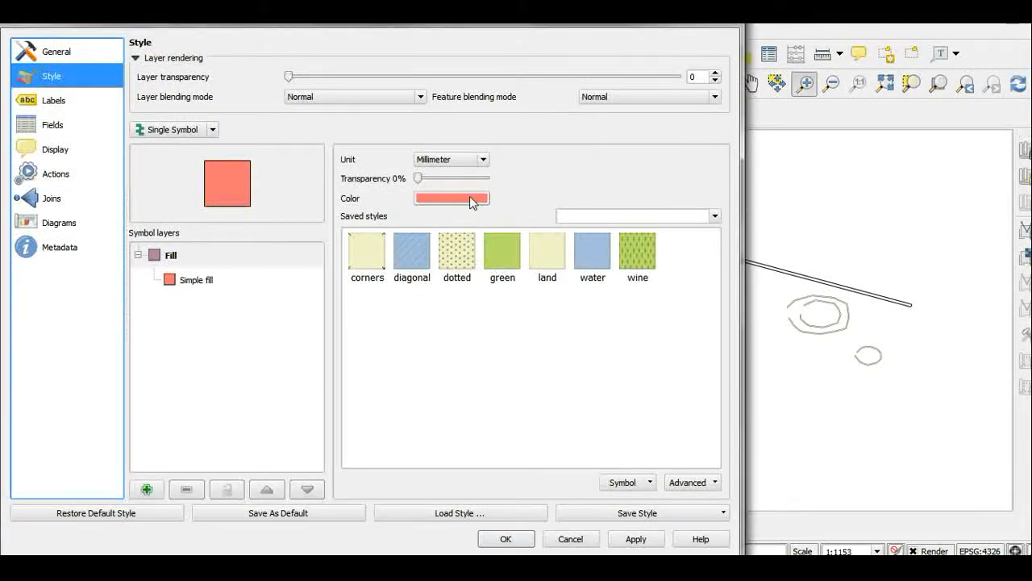
{"action": "left_click", "coordinate": [469, 199]}
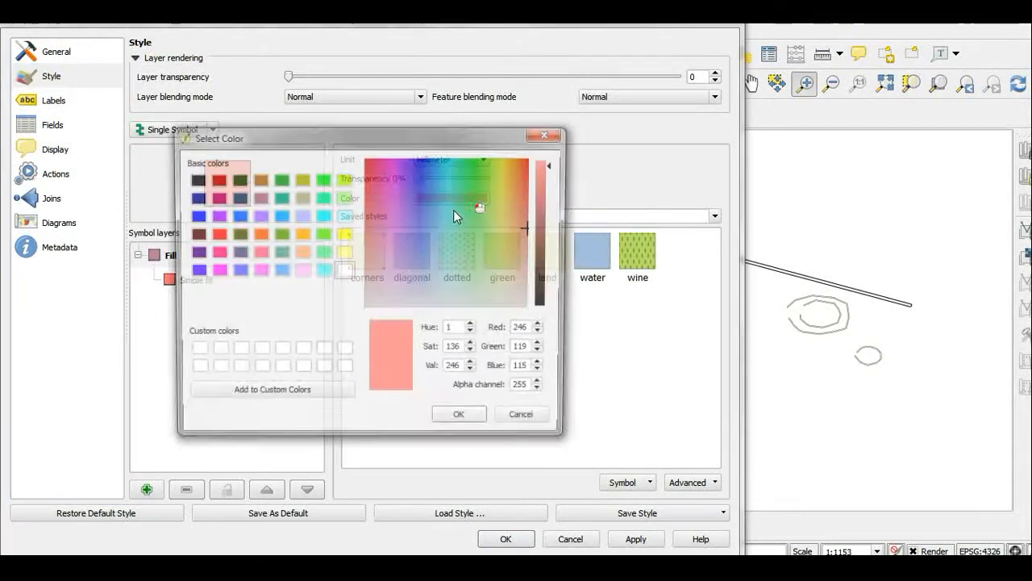
{"action": "left_click", "coordinate": [300, 198]}
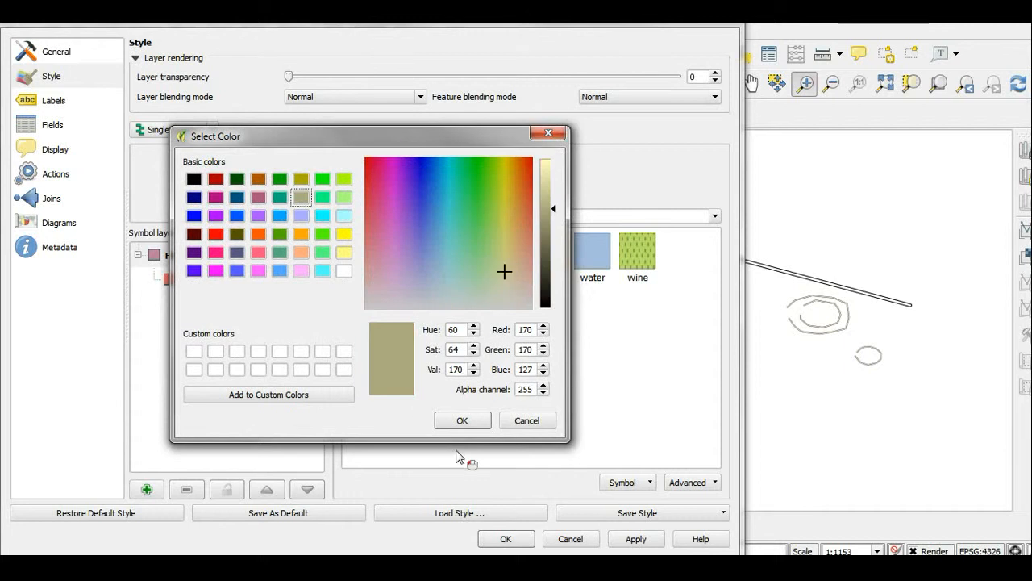
{"action": "left_click_drag", "start_coordinate": [554, 211], "coordinate": [552, 184]}
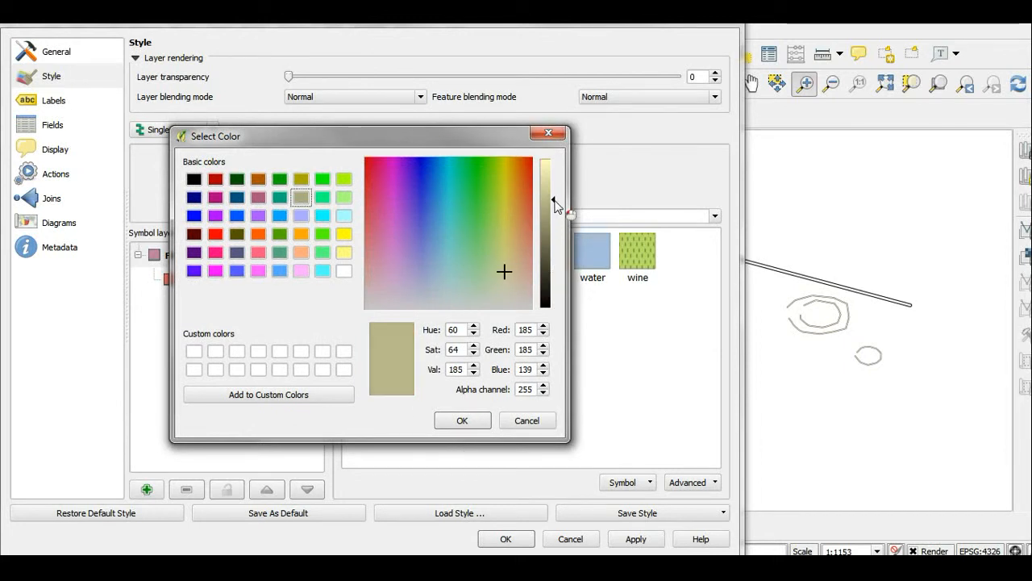
{"action": "left_click", "coordinate": [483, 422]}
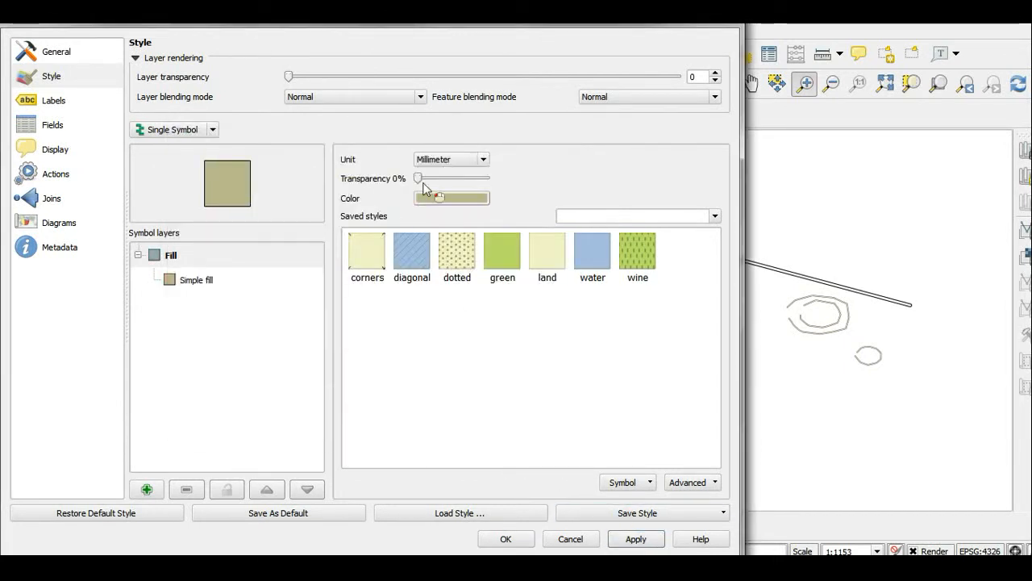
{"action": "left_click", "coordinate": [631, 539]}
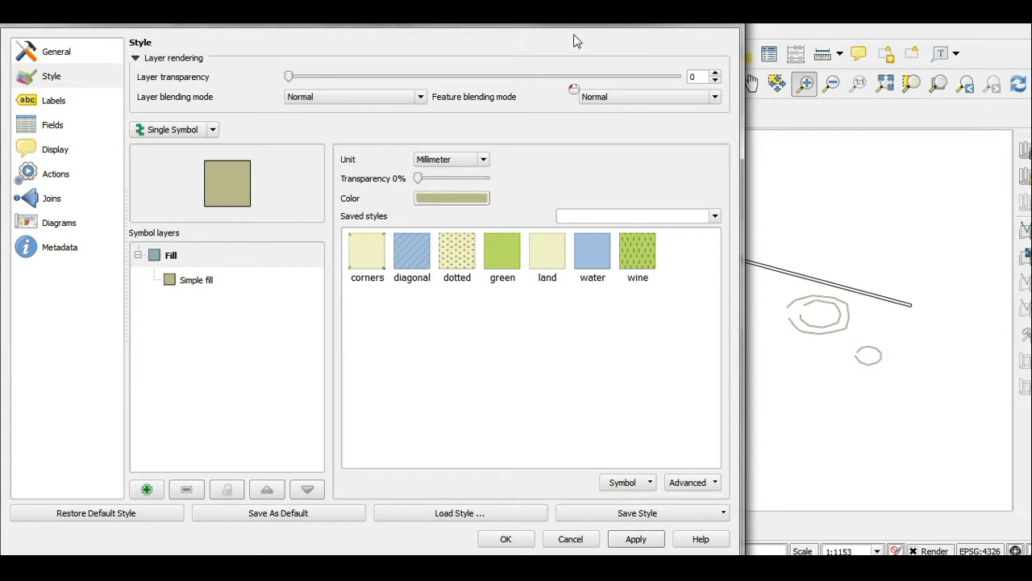
{"action": "left_click_drag", "start_coordinate": [582, 25], "coordinate": [4, 429]}
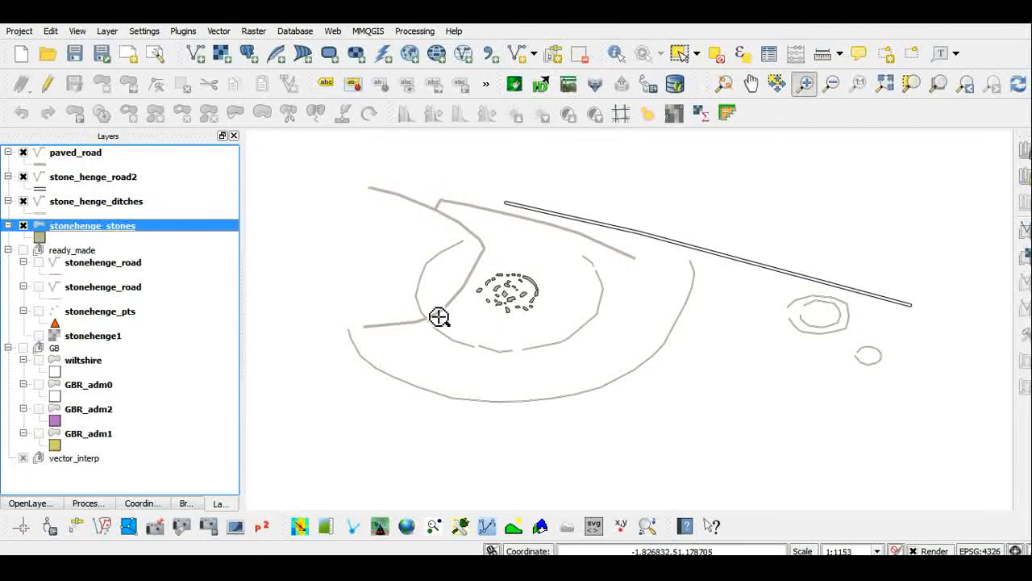
Apply the saved Steps line style to the paved_road layer.
{"action": "double_click", "coordinate": [93, 162]}
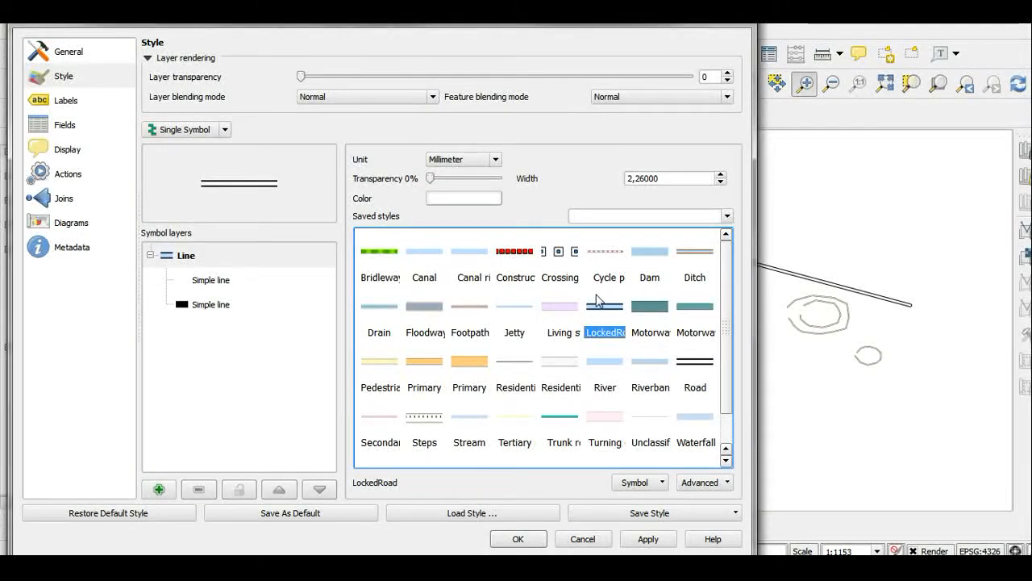
{"action": "left_click", "coordinate": [425, 427]}
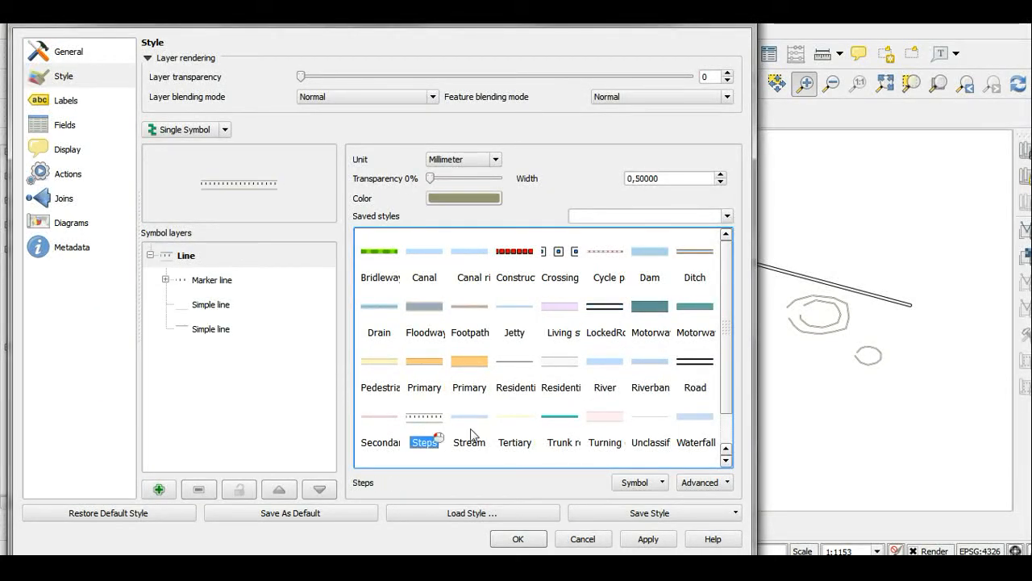
{"action": "left_click", "coordinate": [641, 541]}
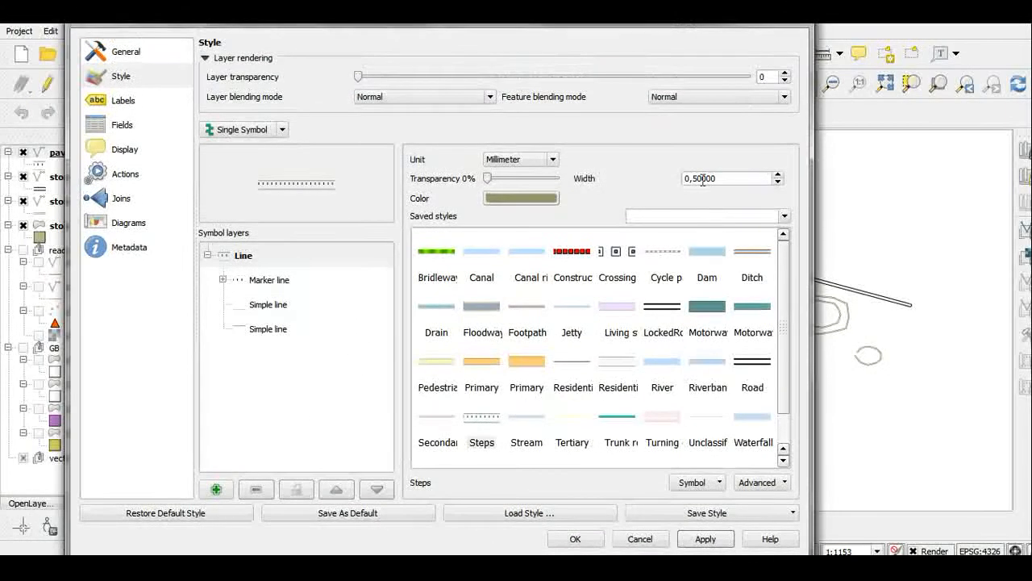
Set the paved_road symbol's line width to 0,2 mm and apply it.
{"action": "left_click", "coordinate": [699, 178]}
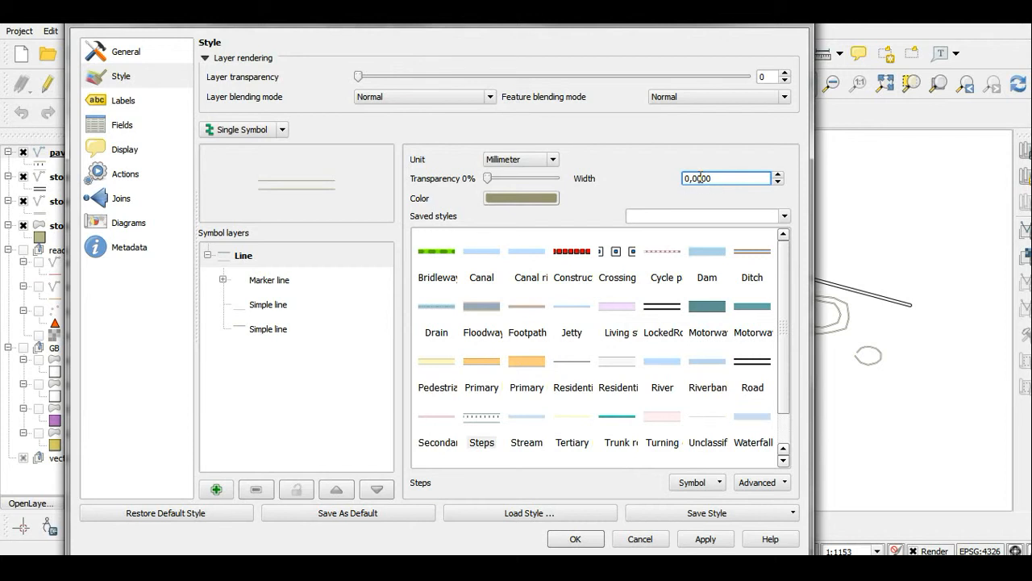
{"action": "left_click", "coordinate": [706, 539]}
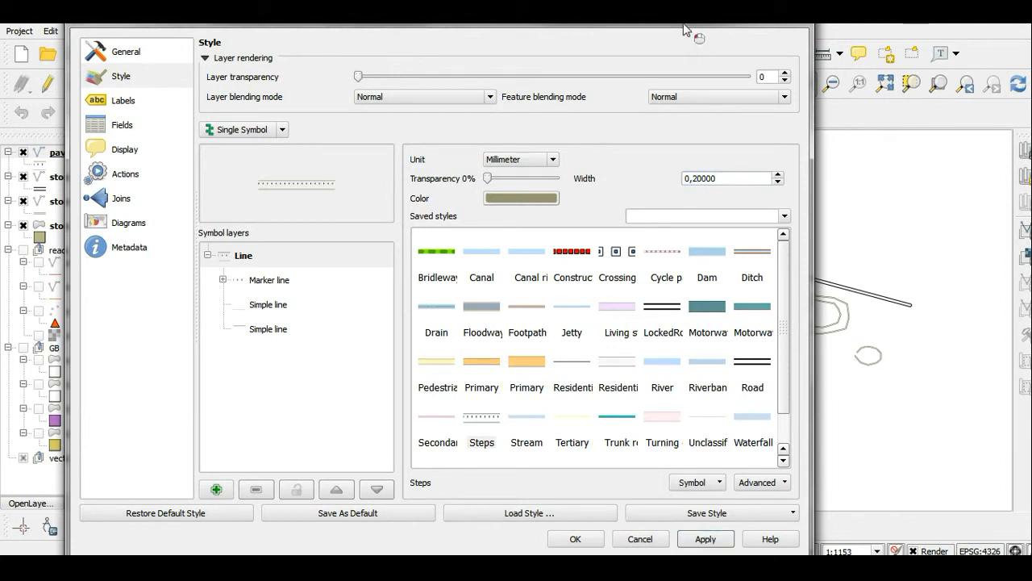
{"action": "mouse_move", "coordinate": [684, 26]}
{"action": "left_mouse_down"}
{"action": "mouse_move", "coordinate": [3, 509]}
{"action": "mouse_move", "coordinate": [680, 30]}
{"action": "left_mouse_up"}
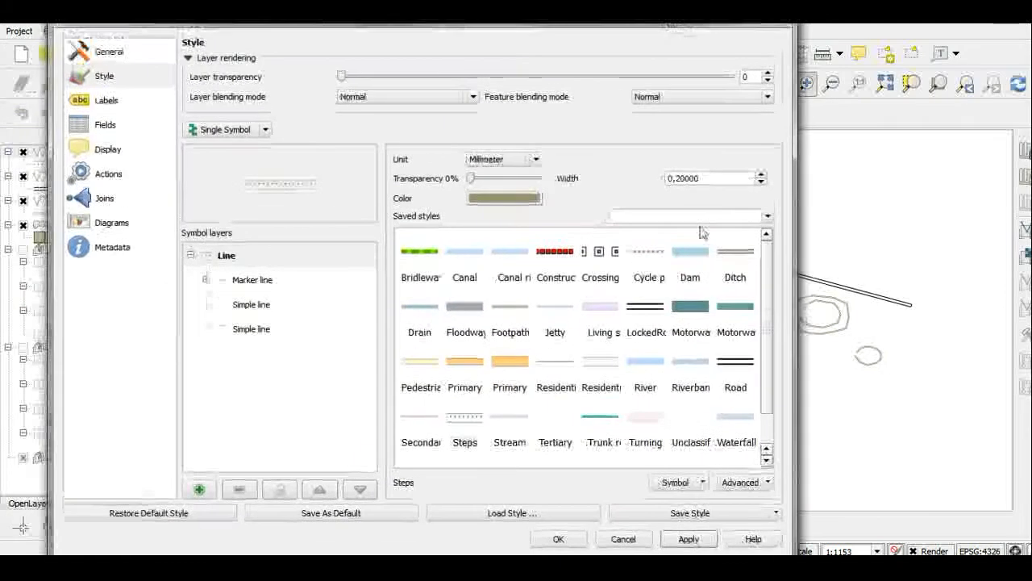
{"action": "left_click", "coordinate": [685, 541]}
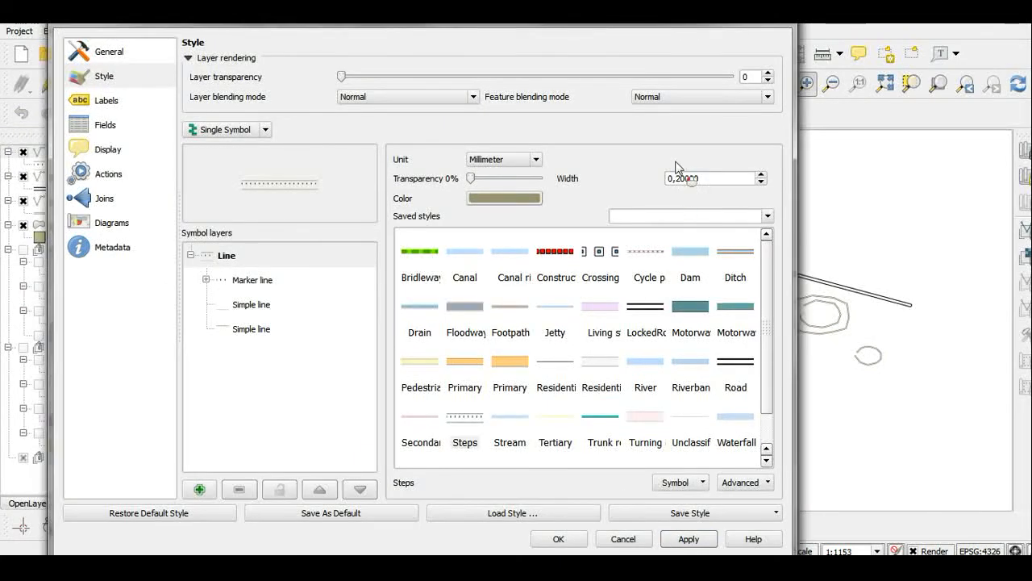
Reduce the paved_road symbol's line width to 0,1 mm and accept the layer properties.
{"action": "left_click", "coordinate": [683, 178]}
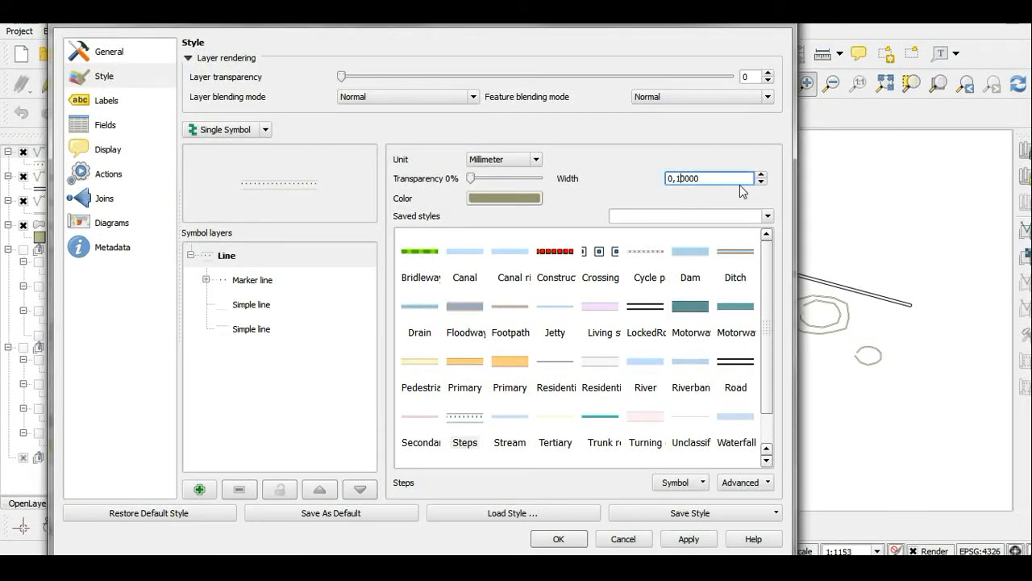
{"action": "type", "text": "1"}
{"action": "left_click", "coordinate": [688, 538]}
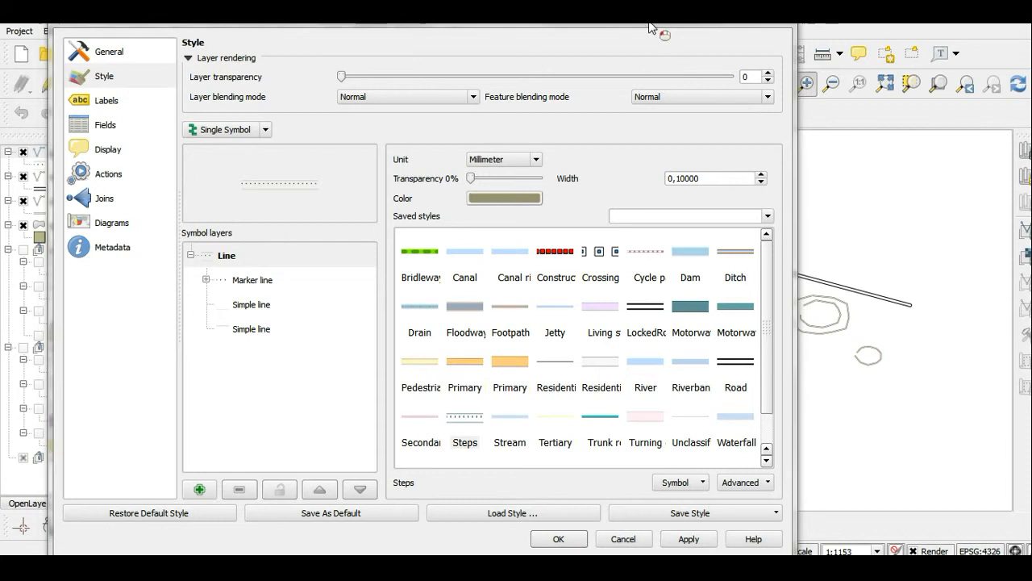
{"action": "left_click_drag", "start_coordinate": [329, 25], "coordinate": [339, 55]}
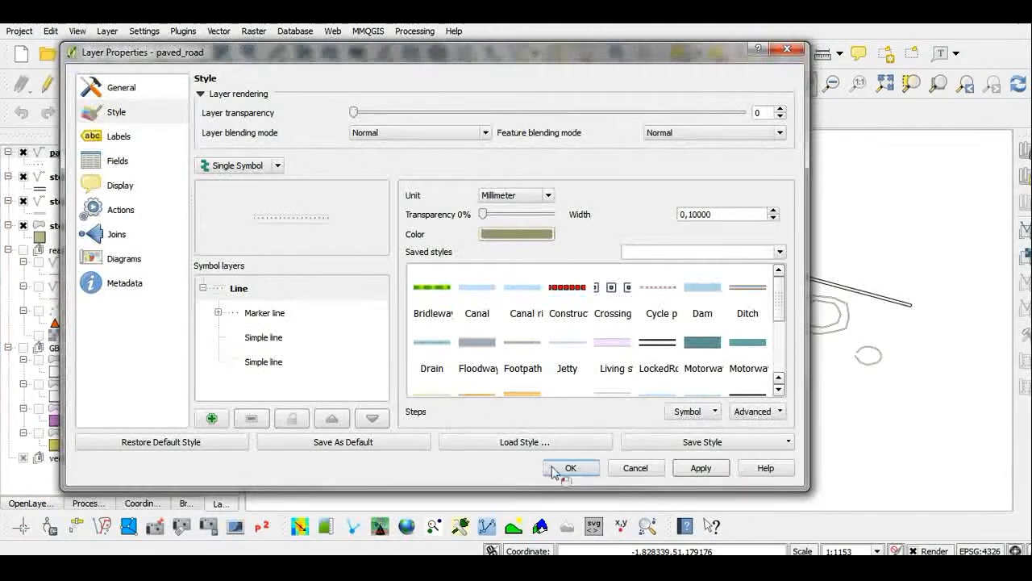
{"action": "left_click", "coordinate": [568, 468]}
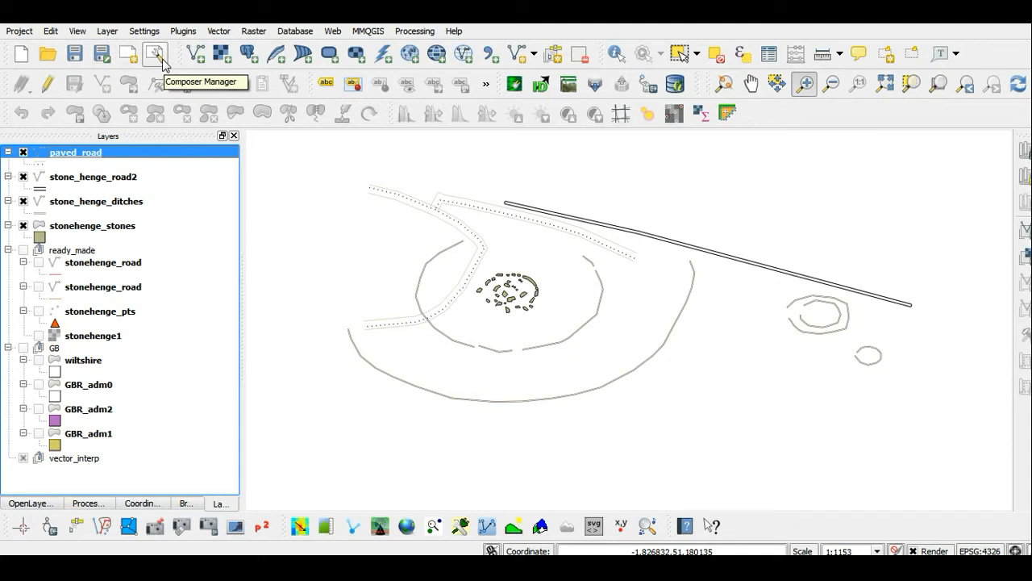
Create a print composer titled sh and add a map item of about 220 by 165 mm to its page.
{"action": "left_click", "coordinate": [130, 55]}
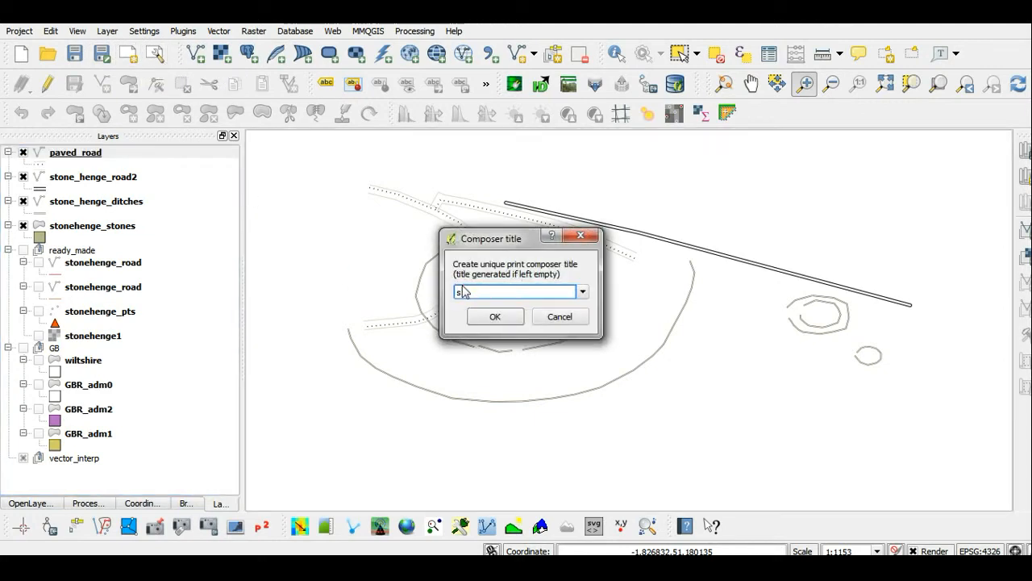
{"action": "left_click", "coordinate": [495, 317]}
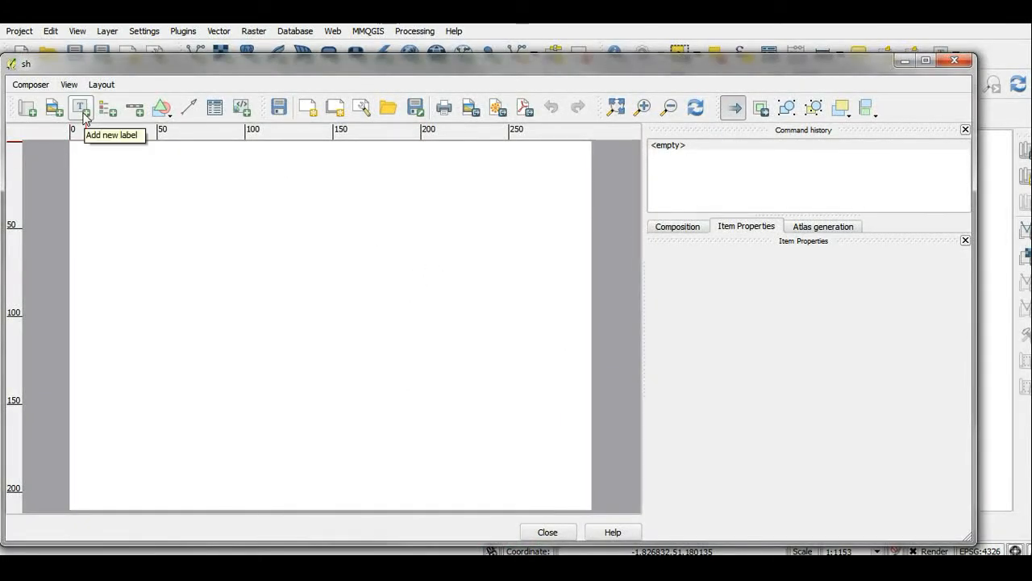
{"action": "left_click", "coordinate": [39, 111]}
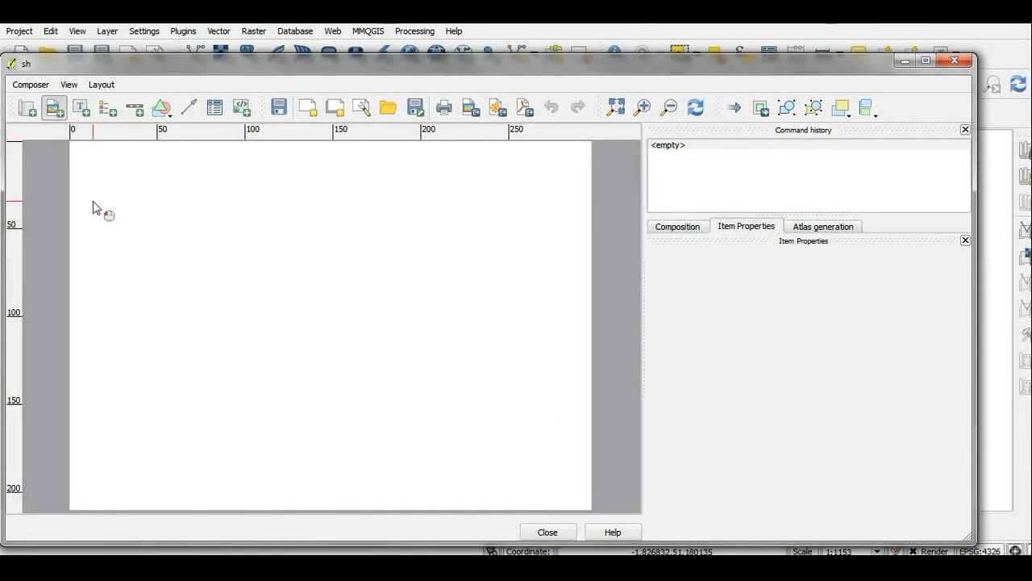
{"action": "left_click_drag", "start_coordinate": [75, 149], "coordinate": [464, 442]}
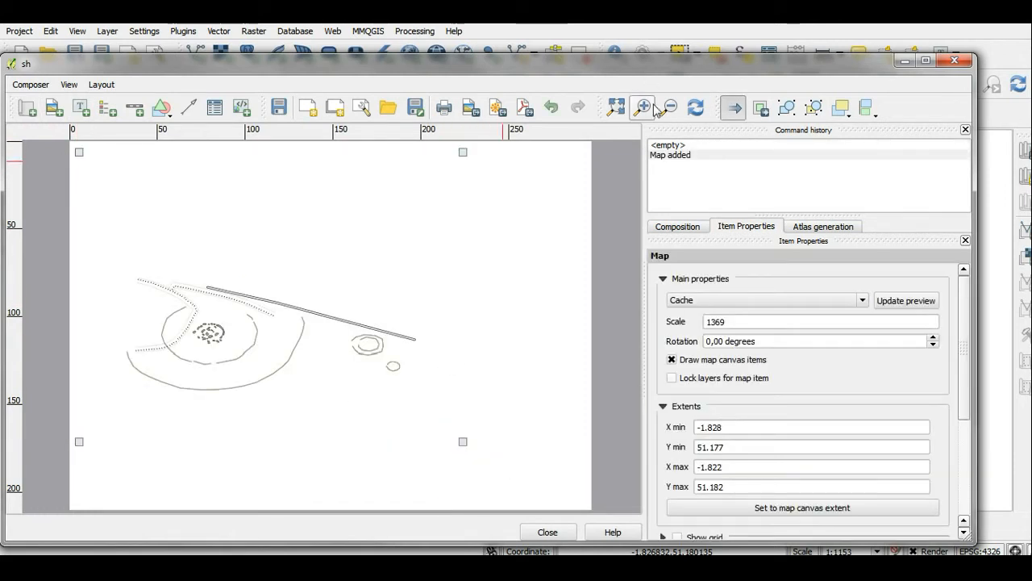
Shrink the map item to about 180 by 120 mm and shift its content upward within the map area.
{"action": "left_click_drag", "start_coordinate": [228, 153], "coordinate": [224, 238]}
{"action": "left_click_drag", "start_coordinate": [312, 323], "coordinate": [307, 282]}
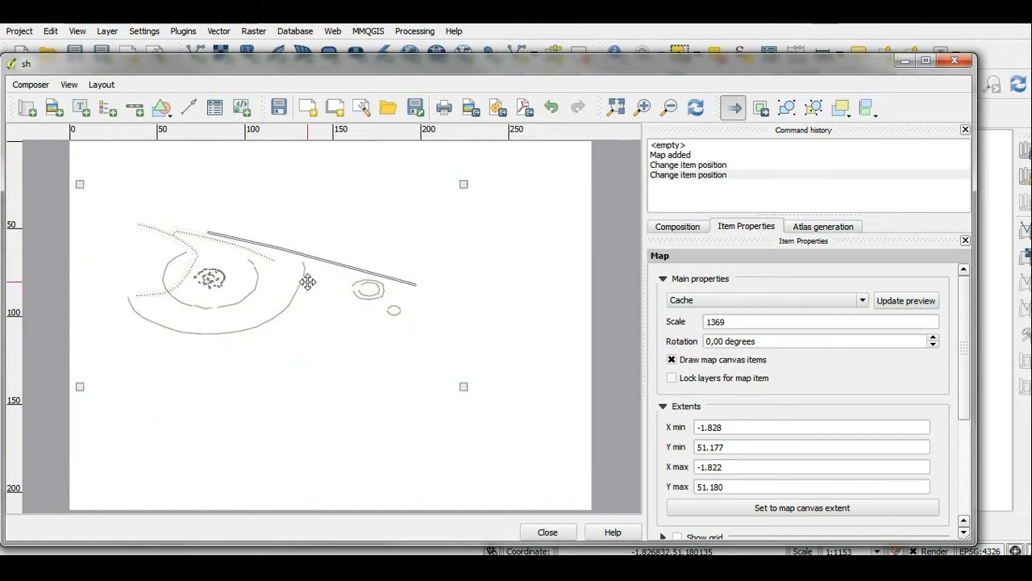
{"action": "left_click_drag", "start_coordinate": [465, 293], "coordinate": [395, 311]}
{"action": "left_click", "coordinate": [762, 118]}
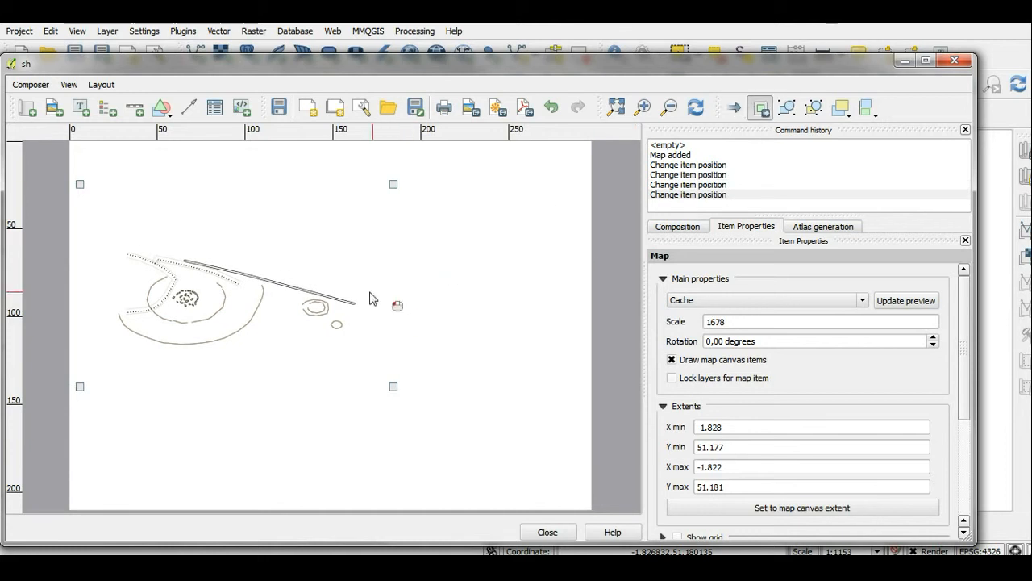
{"action": "left_click_drag", "start_coordinate": [240, 306], "coordinate": [242, 278]}
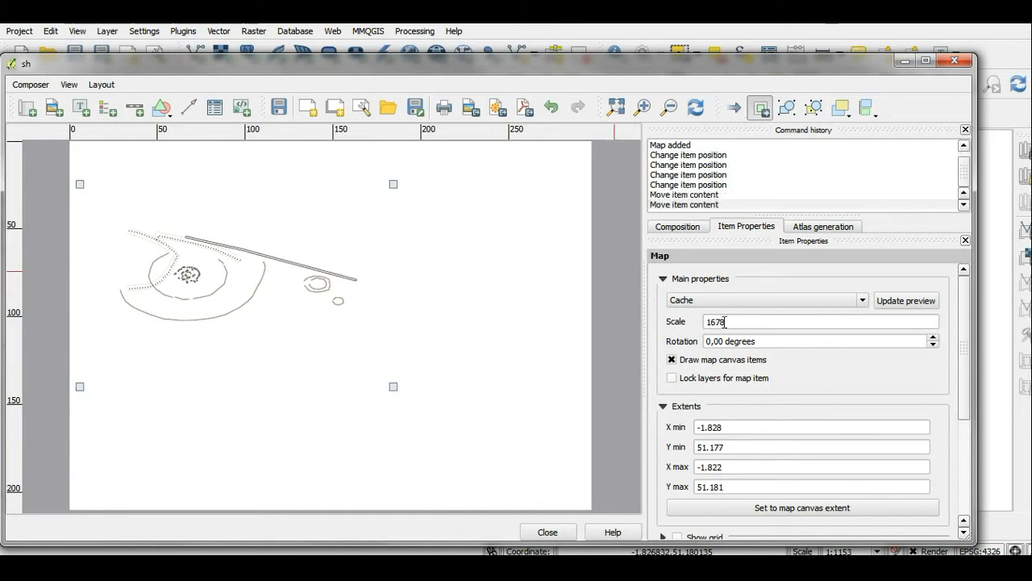
Set the map item's scale to 1200 and turn on its frame.
{"action": "left_click_drag", "start_coordinate": [726, 324], "coordinate": [721, 327]}
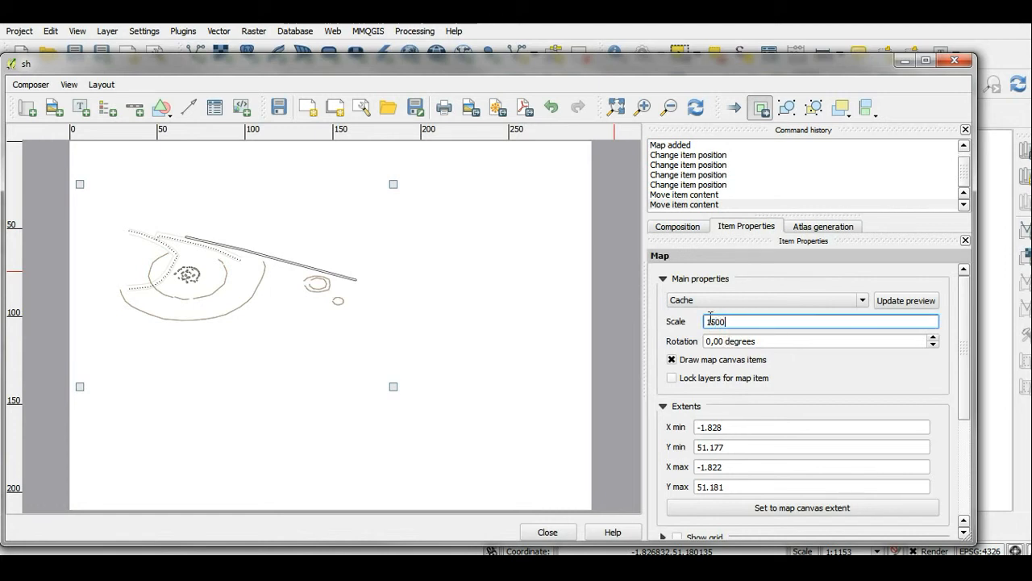
{"action": "key", "text": "Return"}
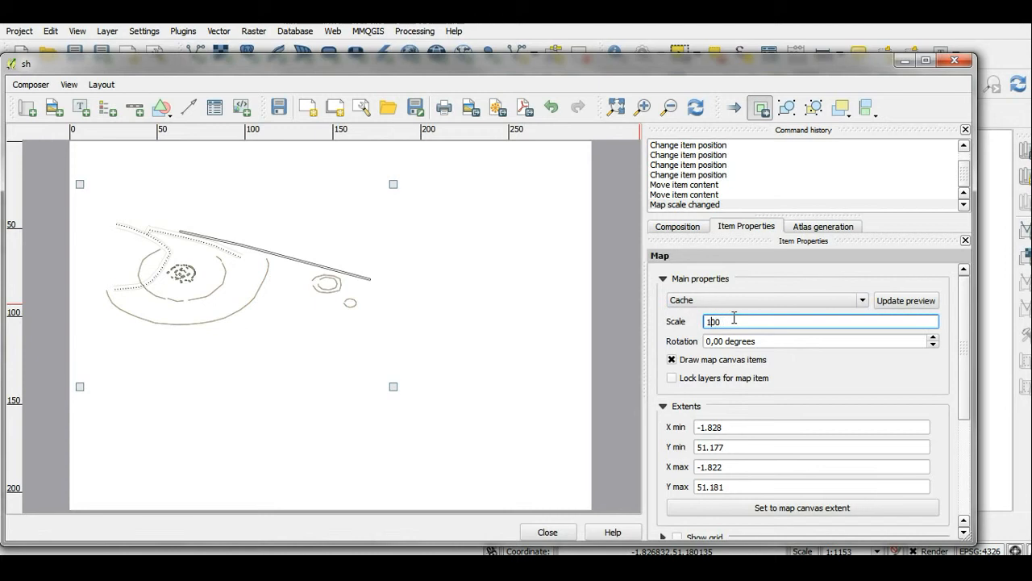
{"action": "key", "text": "Return"}
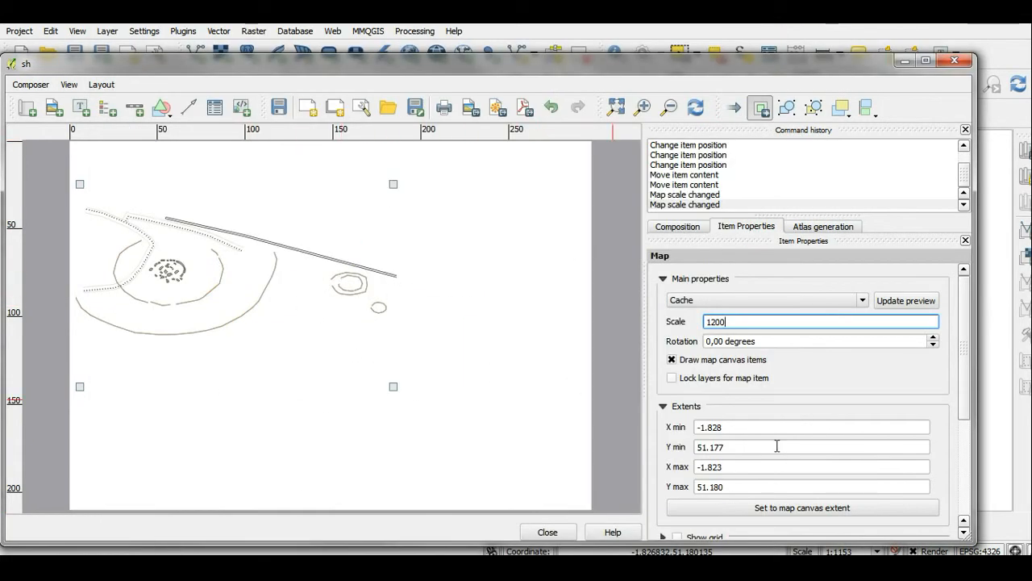
{"action": "left_click_drag", "start_coordinate": [965, 351], "coordinate": [964, 442]}
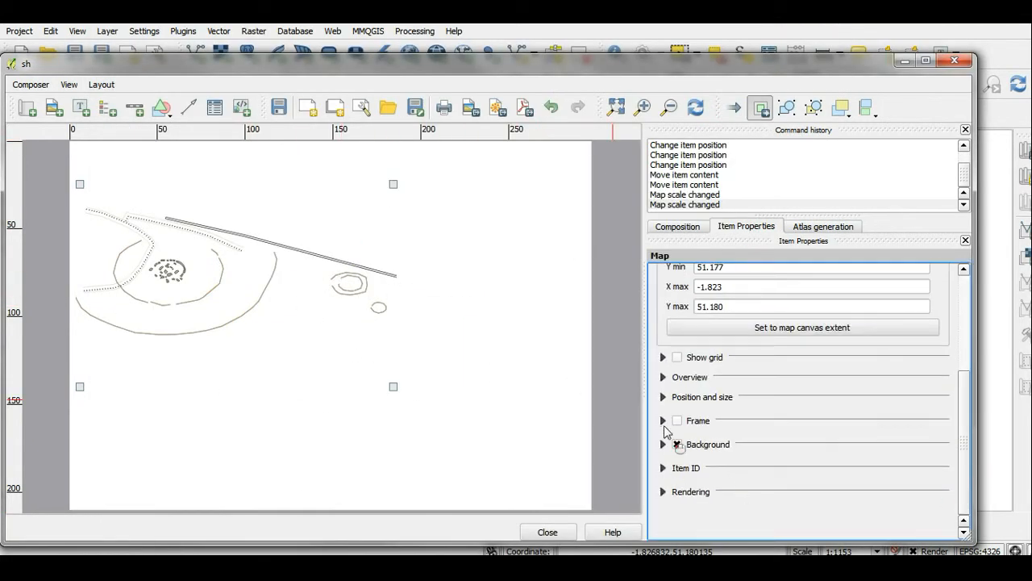
{"action": "left_click", "coordinate": [677, 421]}
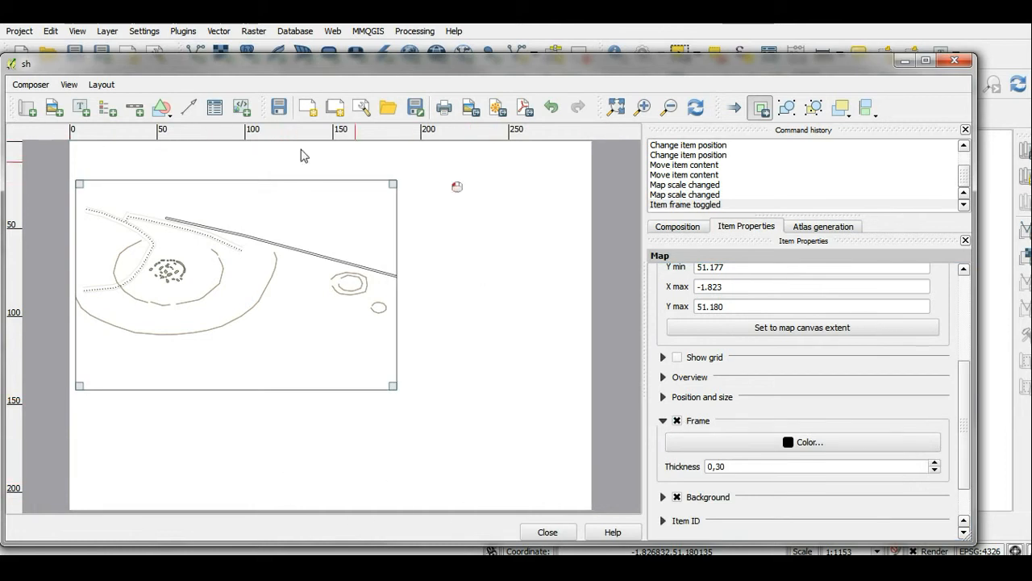
Add a picture item in the empty area beside the framed map and load wiltshire.jpeg from the desktop into it.
{"action": "left_click_drag", "start_coordinate": [486, 205], "coordinate": [531, 250]}
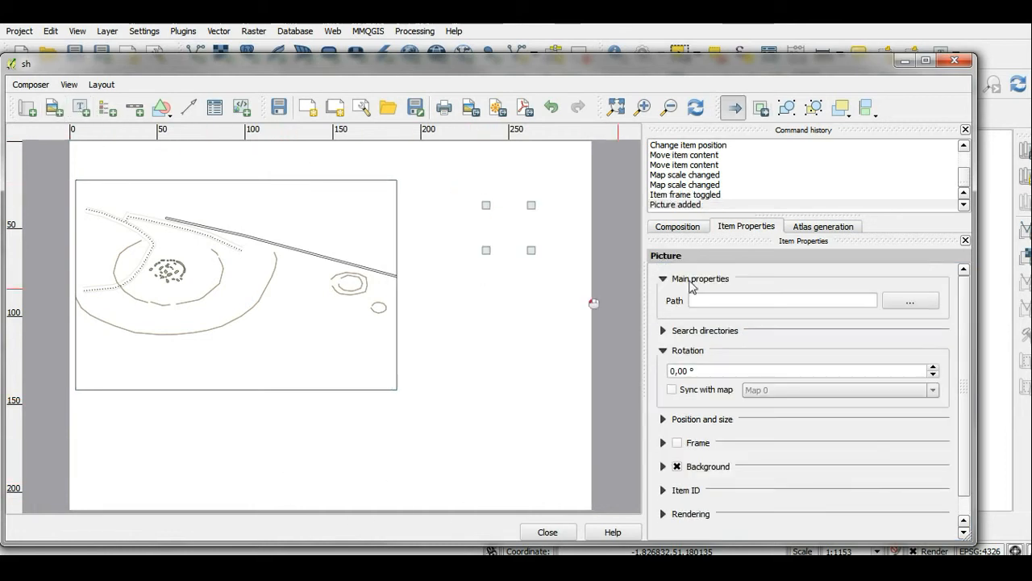
{"action": "left_click", "coordinate": [907, 305]}
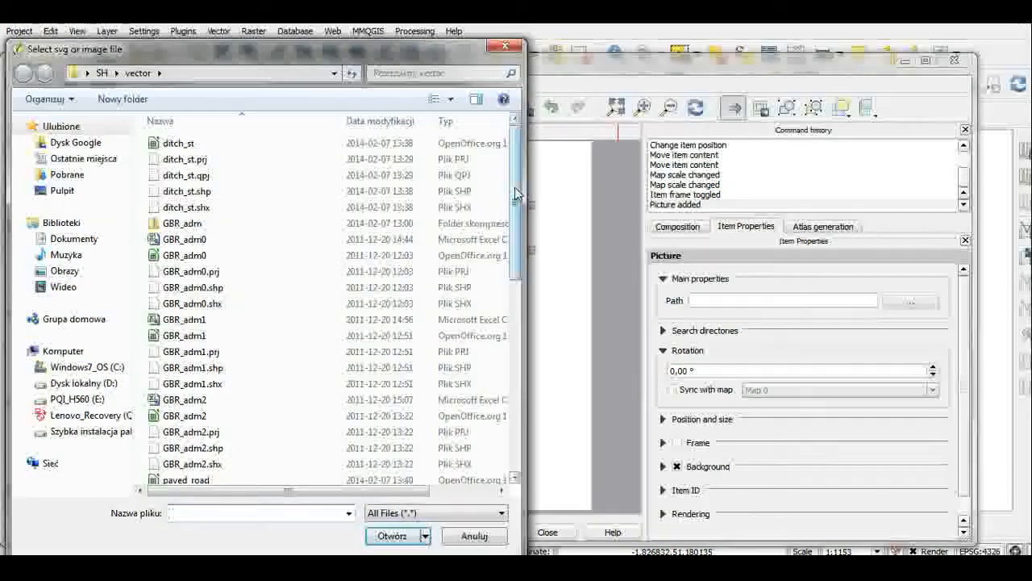
{"action": "scroll", "coordinate": [428, 175], "scroll_direction": "down", "scroll_amount": 8}
{"action": "left_click", "coordinate": [61, 192]}
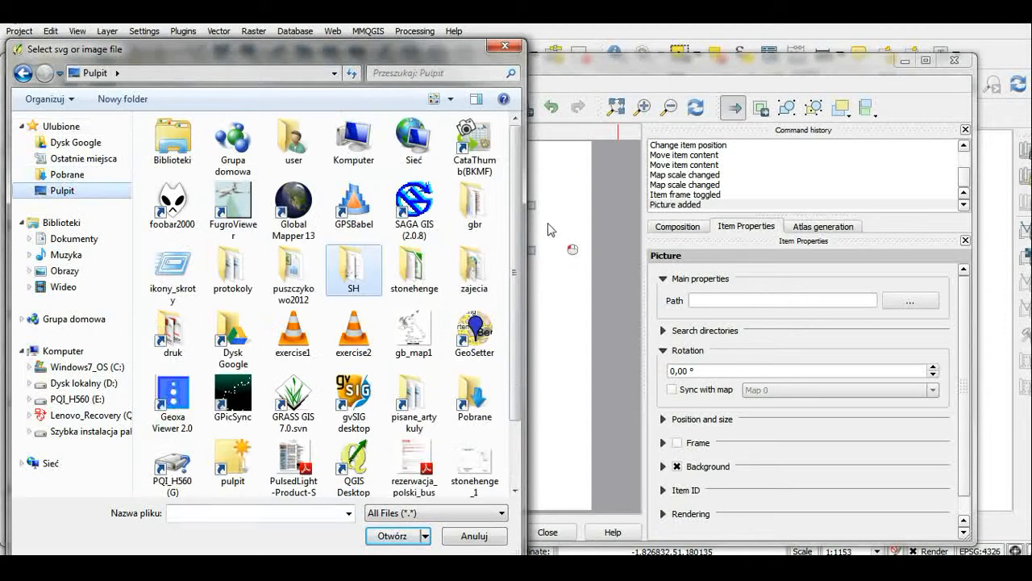
{"action": "scroll", "coordinate": [523, 266], "scroll_direction": "down", "scroll_amount": 2}
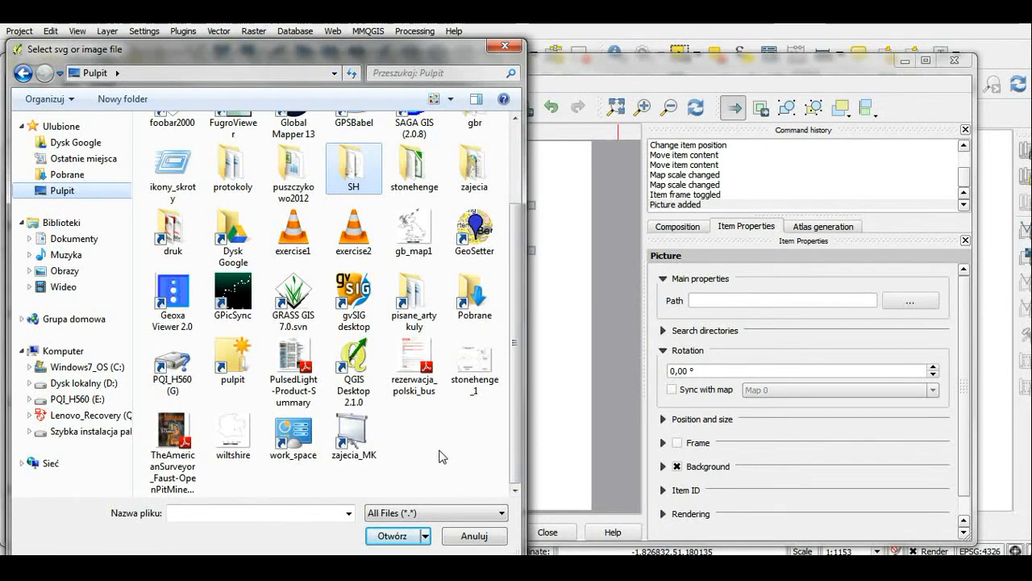
{"action": "left_click", "coordinate": [247, 439]}
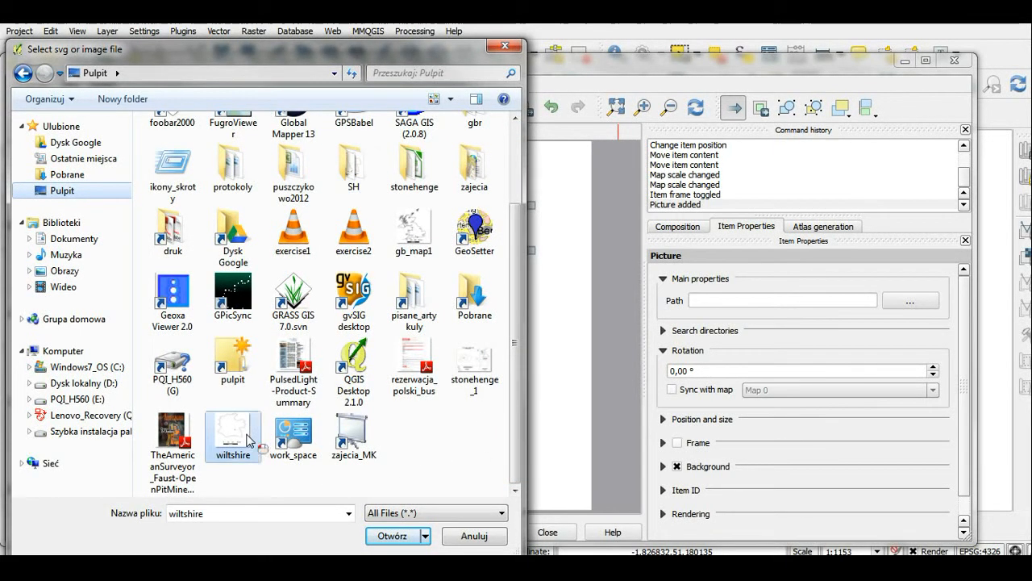
{"action": "left_click", "coordinate": [388, 532]}
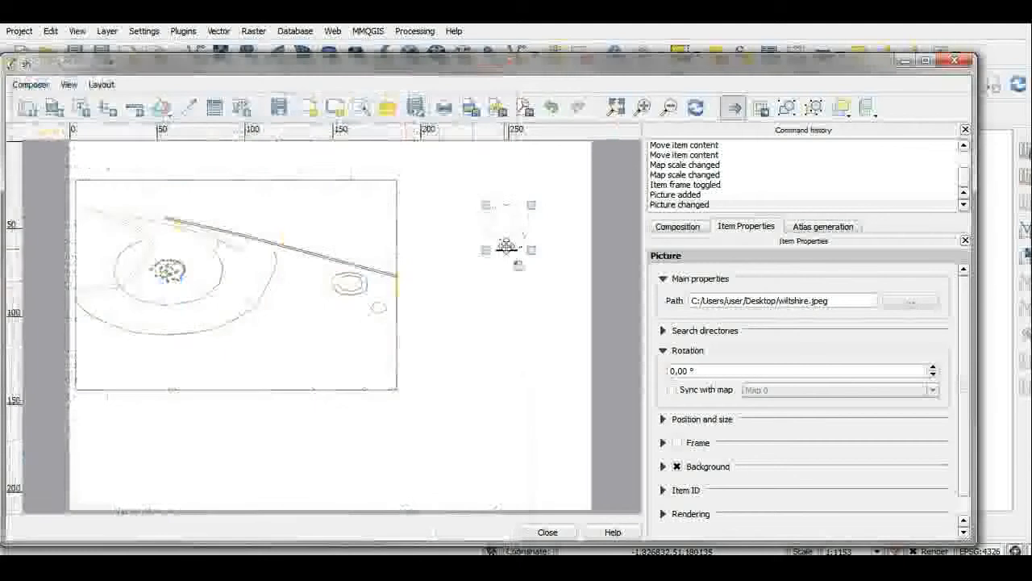
Enlarge the Wiltshire picture to about 100 by 92 mm, place it against the map's lower corner and turn on its frame.
{"action": "left_click_drag", "start_coordinate": [406, 299], "coordinate": [398, 329]}
{"action": "left_click_drag", "start_coordinate": [530, 322], "coordinate": [577, 363]}
{"action": "left_click_drag", "start_coordinate": [493, 276], "coordinate": [495, 409]}
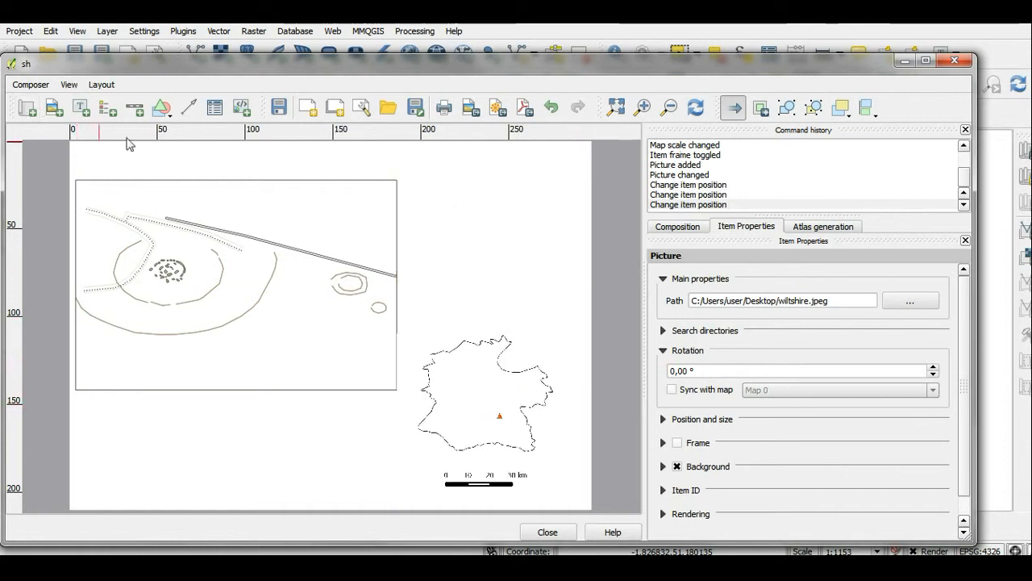
{"action": "left_click", "coordinate": [460, 409]}
{"action": "left_click", "coordinate": [676, 443]}
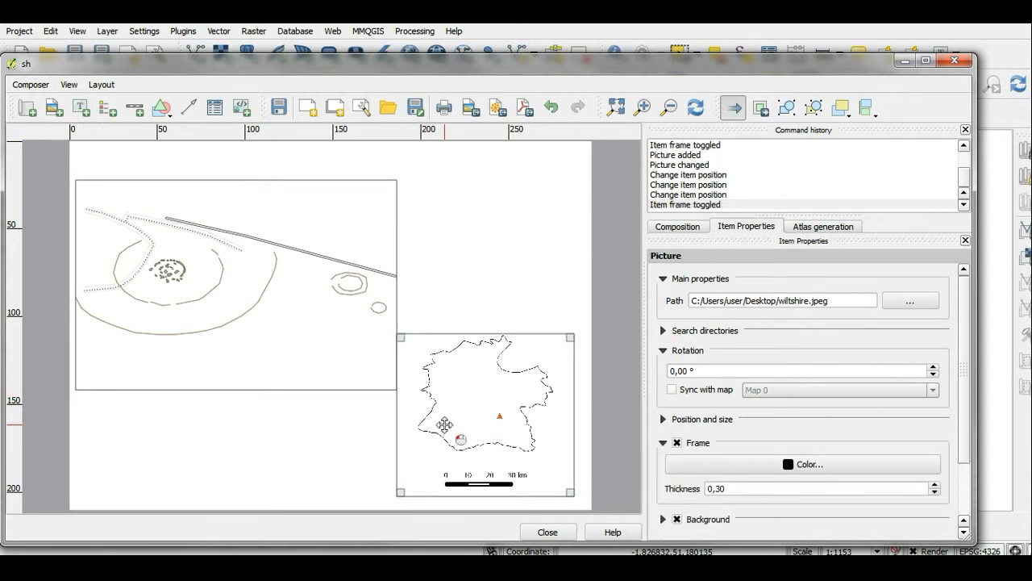
Replace the image in the framed picture item with gb_map1.jpeg from the desktop.
{"action": "left_click", "coordinate": [54, 107]}
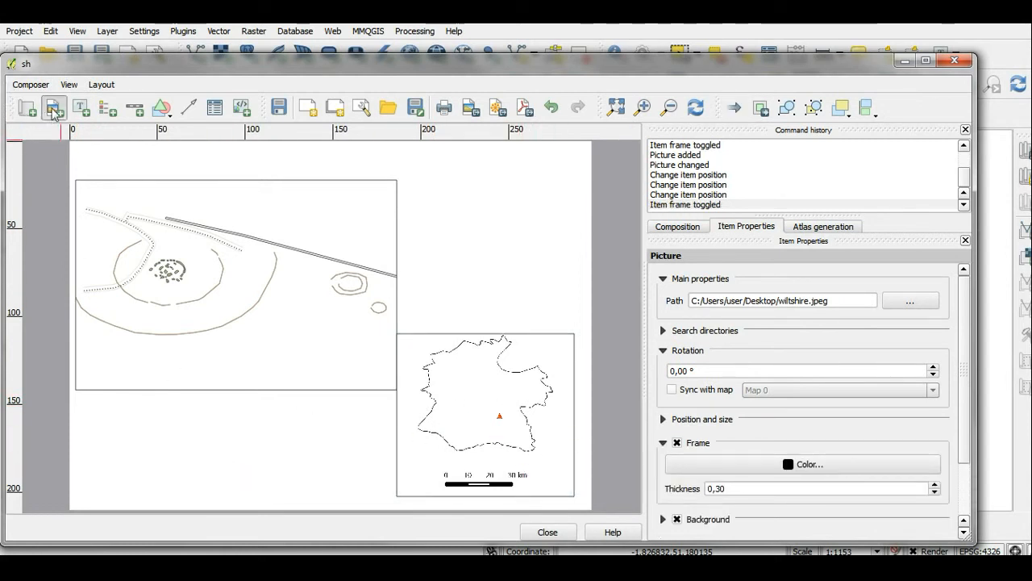
{"action": "left_click", "coordinate": [932, 301]}
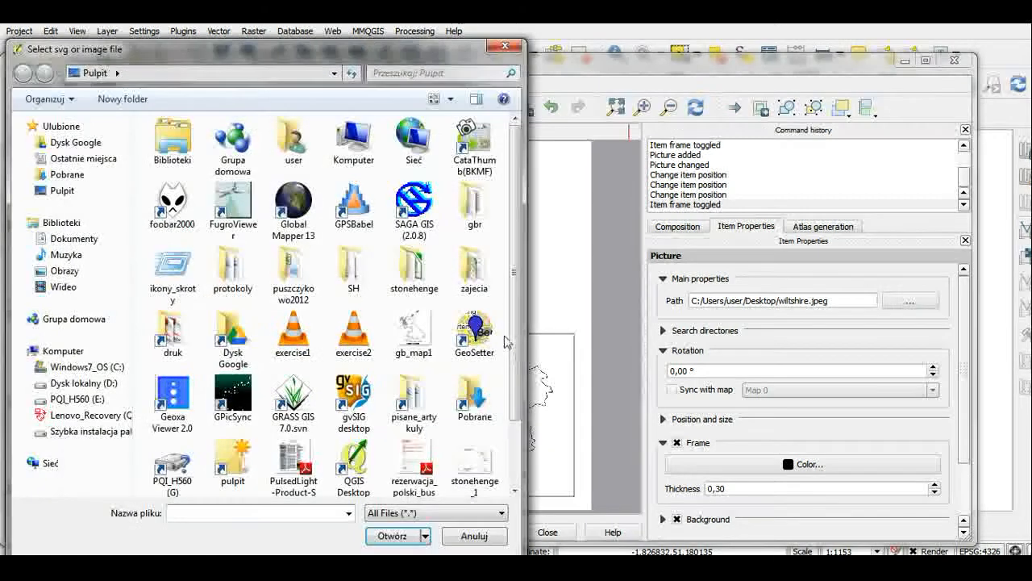
{"action": "scroll", "coordinate": [516, 334], "scroll_direction": "down", "scroll_amount": 3}
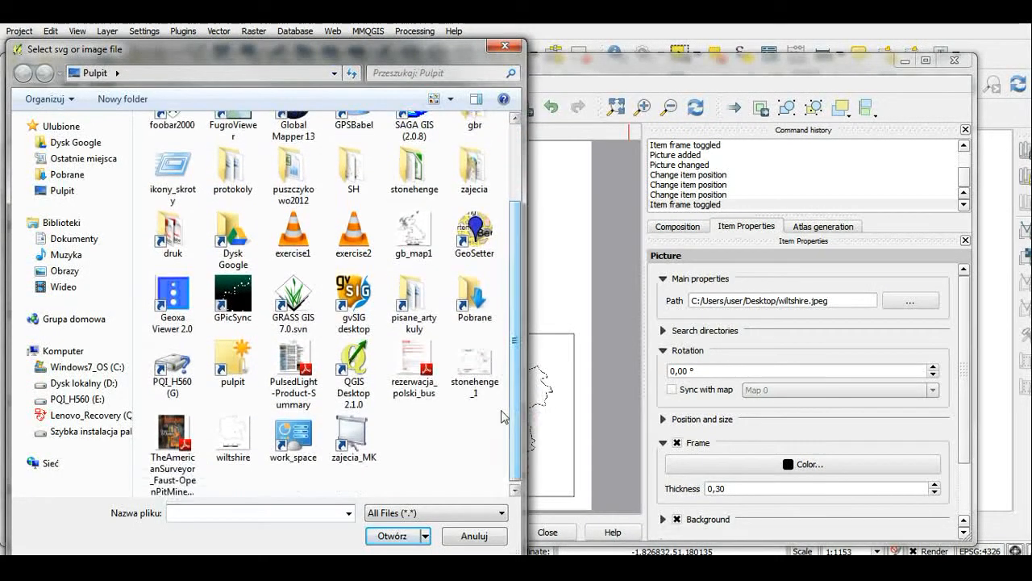
{"action": "left_click", "coordinate": [482, 389]}
{"action": "scroll", "coordinate": [483, 390], "scroll_direction": "up", "scroll_amount": 3}
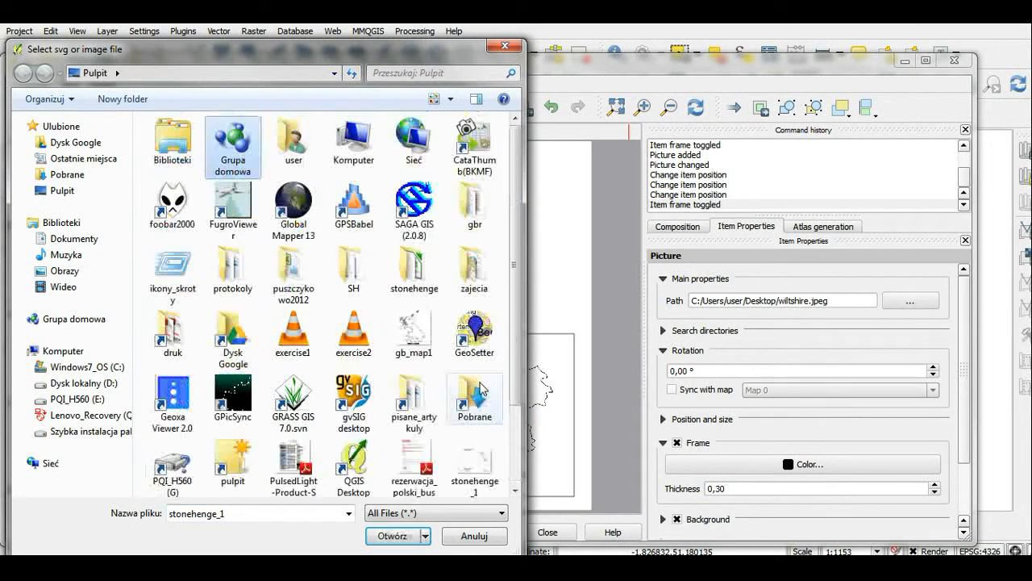
{"action": "key", "text": "g"}
{"action": "key", "text": "g"}
{"action": "key", "text": "g"}
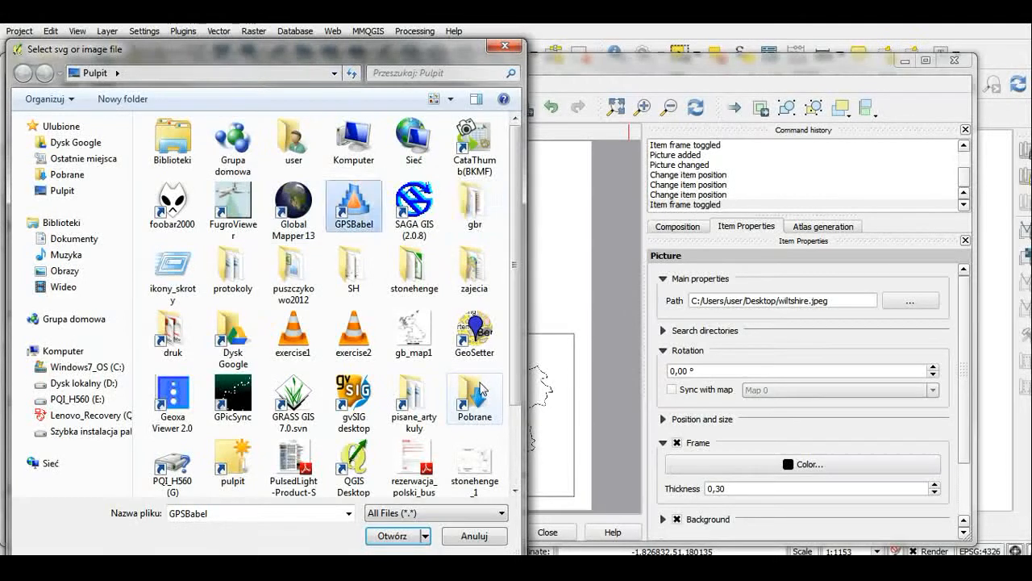
{"action": "key", "text": "g"}
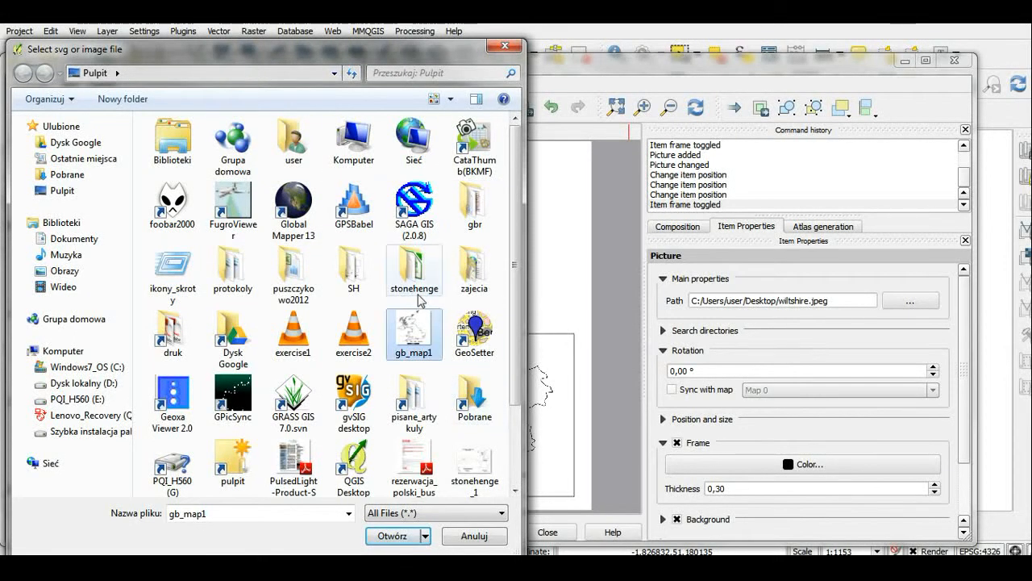
{"action": "left_click_drag", "start_coordinate": [518, 309], "coordinate": [518, 347]}
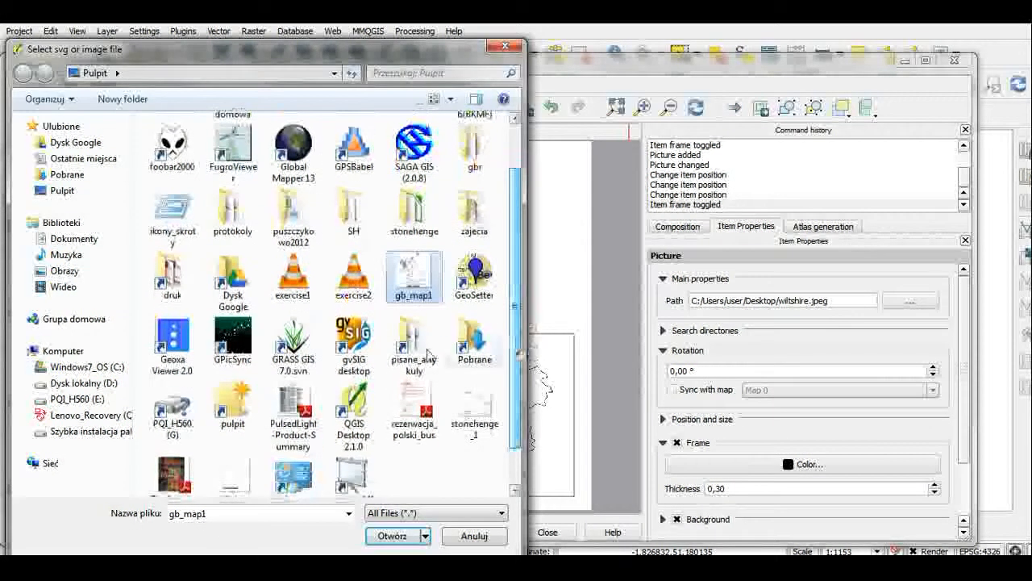
{"action": "left_click", "coordinate": [392, 535]}
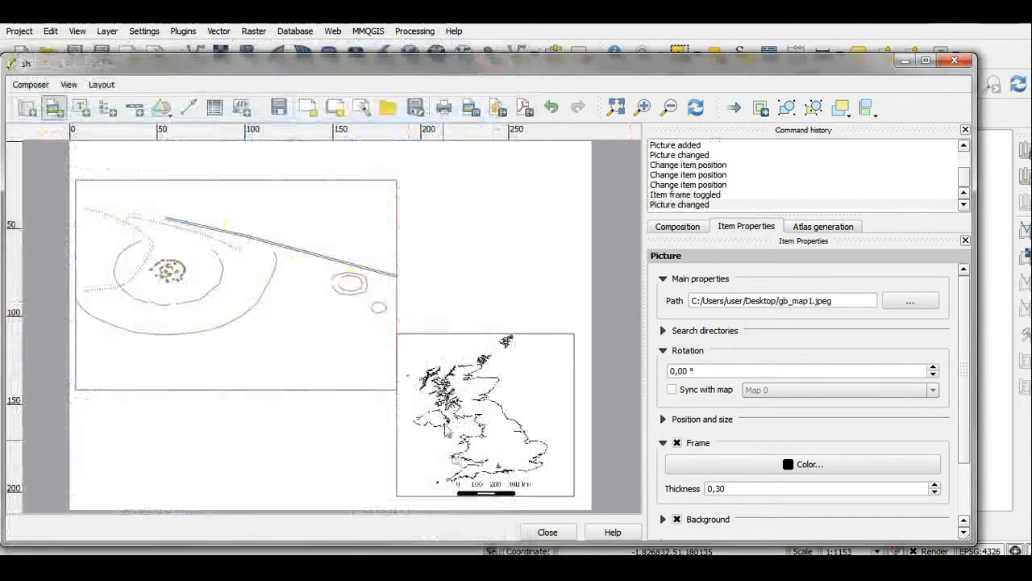
Place an empty picture item below the map and move the Great Britain picture up to the page's upper area beside the map.
{"action": "mouse_move", "coordinate": [495, 400]}
{"action": "left_mouse_down"}
{"action": "mouse_move", "coordinate": [539, 446]}
{"action": "mouse_move", "coordinate": [487, 165]}
{"action": "left_mouse_up"}
{"action": "left_click_drag", "start_coordinate": [469, 354], "coordinate": [302, 437]}
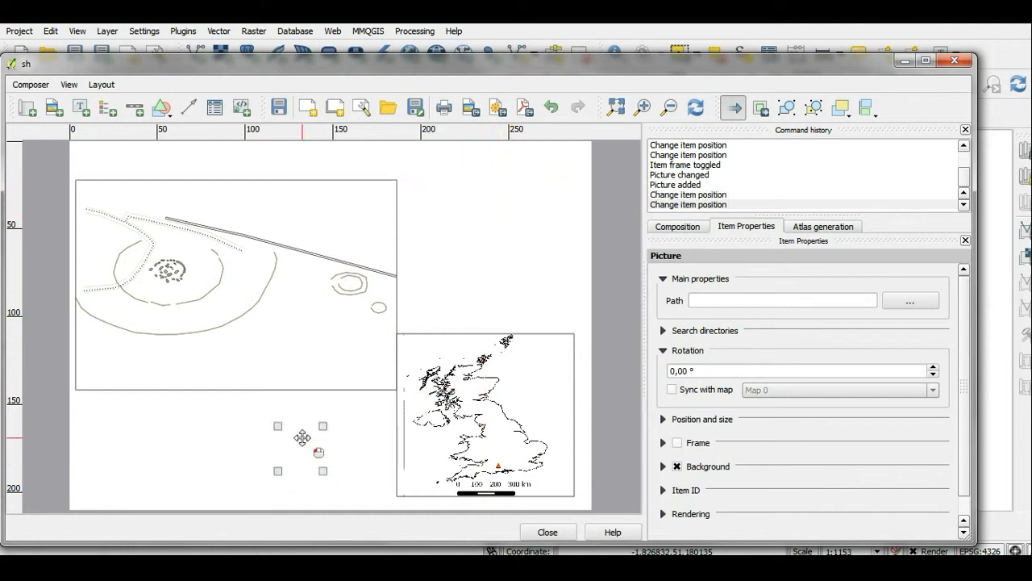
{"action": "left_click", "coordinate": [508, 433]}
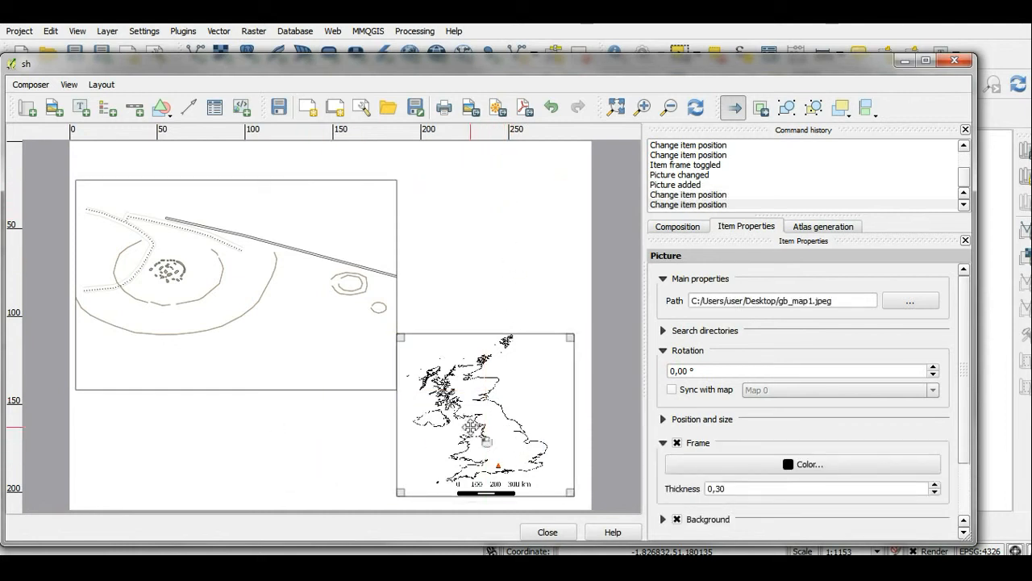
{"action": "left_click_drag", "start_coordinate": [481, 426], "coordinate": [482, 244]}
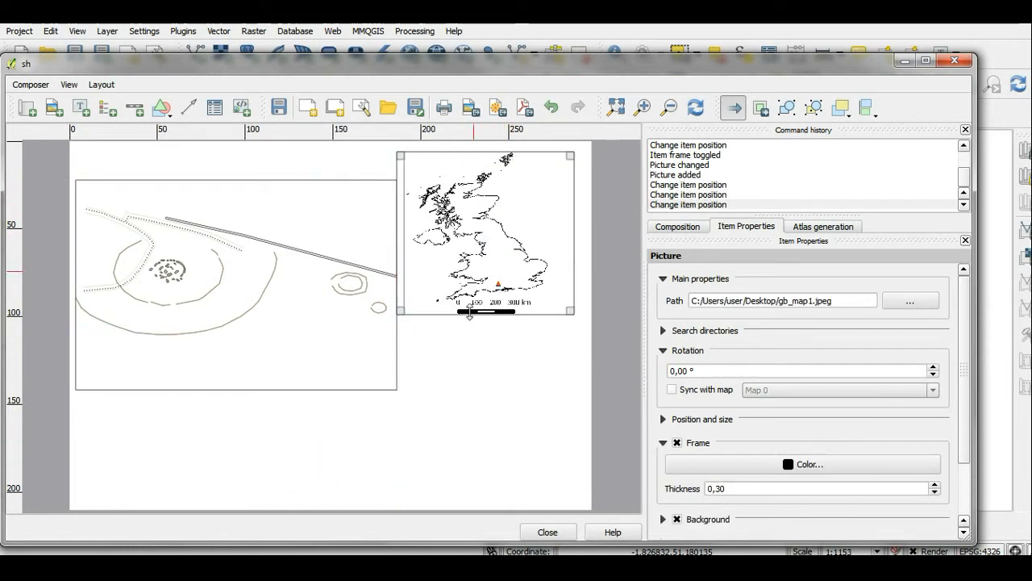
Add another picture item below the Great Britain picture and load gb_map1.jpeg from the desktop into it.
{"action": "left_click", "coordinate": [477, 393]}
{"action": "left_click", "coordinate": [918, 302]}
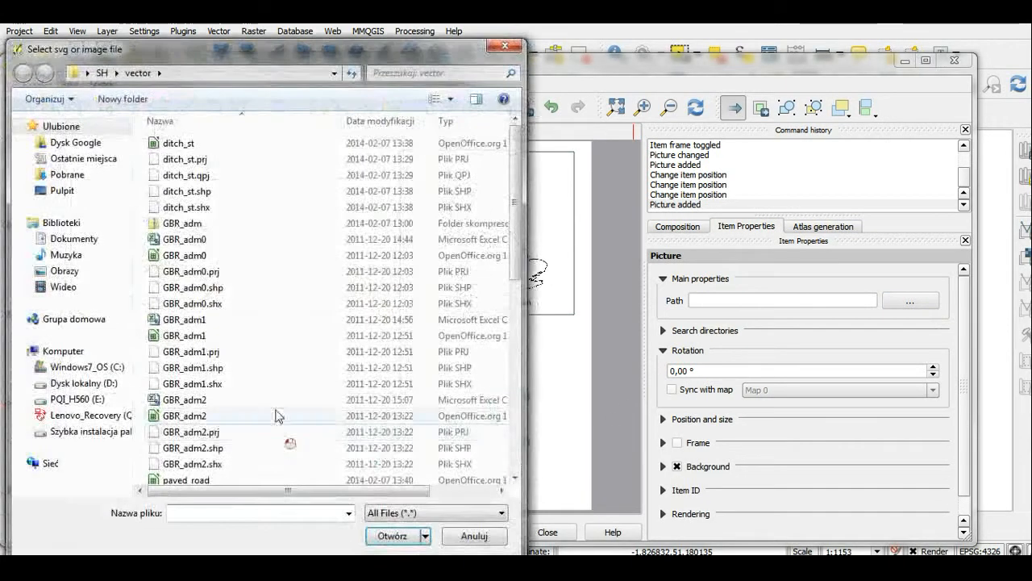
{"action": "left_click", "coordinate": [62, 190]}
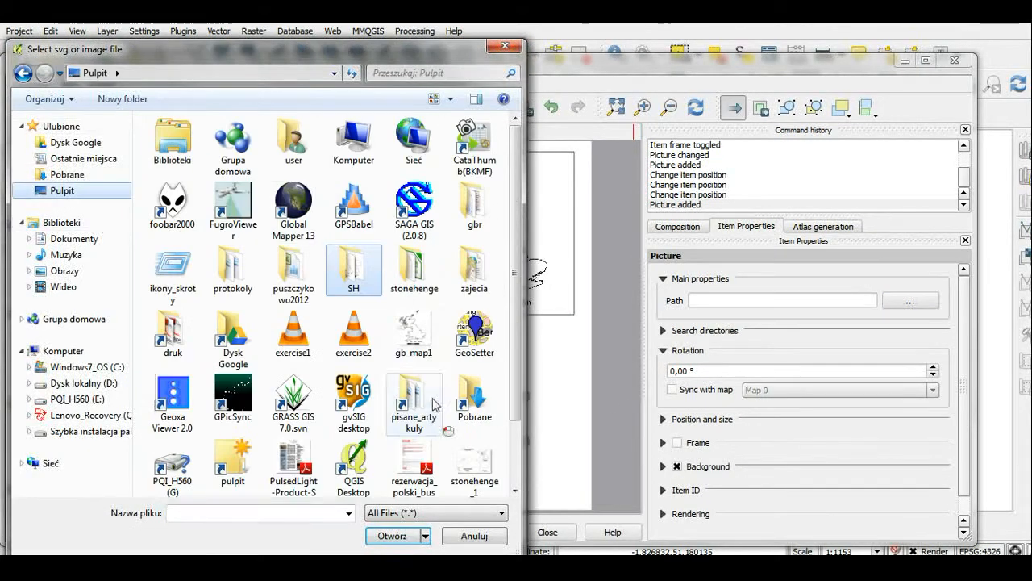
{"action": "left_click", "coordinate": [414, 335]}
{"action": "left_click", "coordinate": [392, 536]}
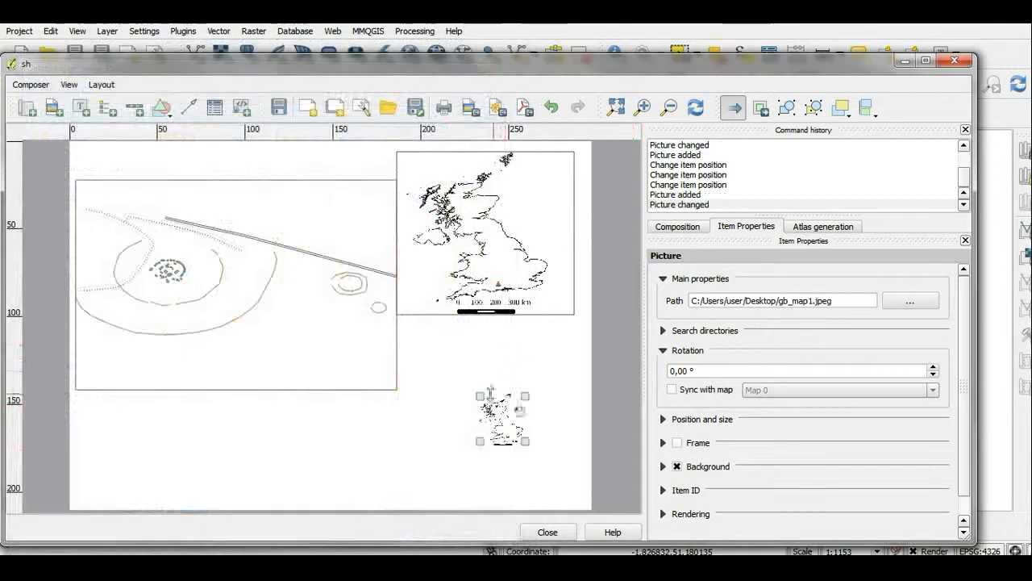
Enlarge the new picture to about 100 by 98 mm directly beneath the Great Britain picture and turn on its frame.
{"action": "left_click_drag", "start_coordinate": [480, 396], "coordinate": [398, 316]}
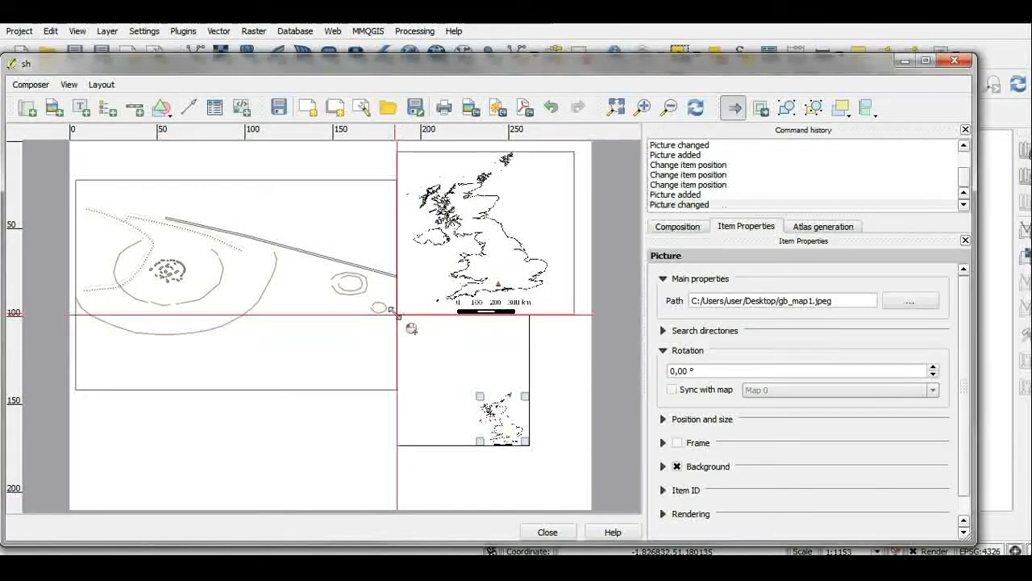
{"action": "left_click_drag", "start_coordinate": [526, 442], "coordinate": [572, 485]}
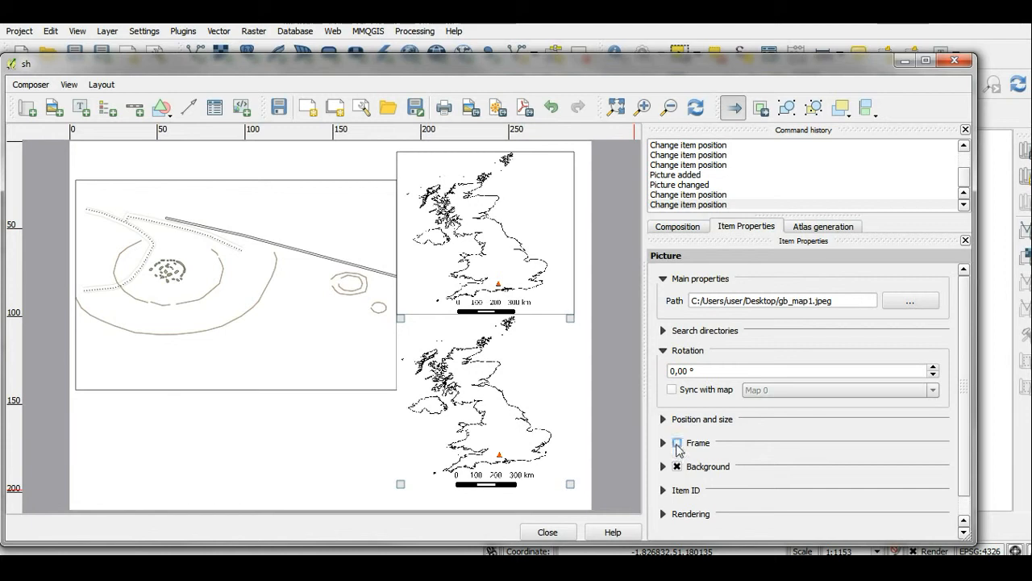
{"action": "left_click", "coordinate": [678, 444]}
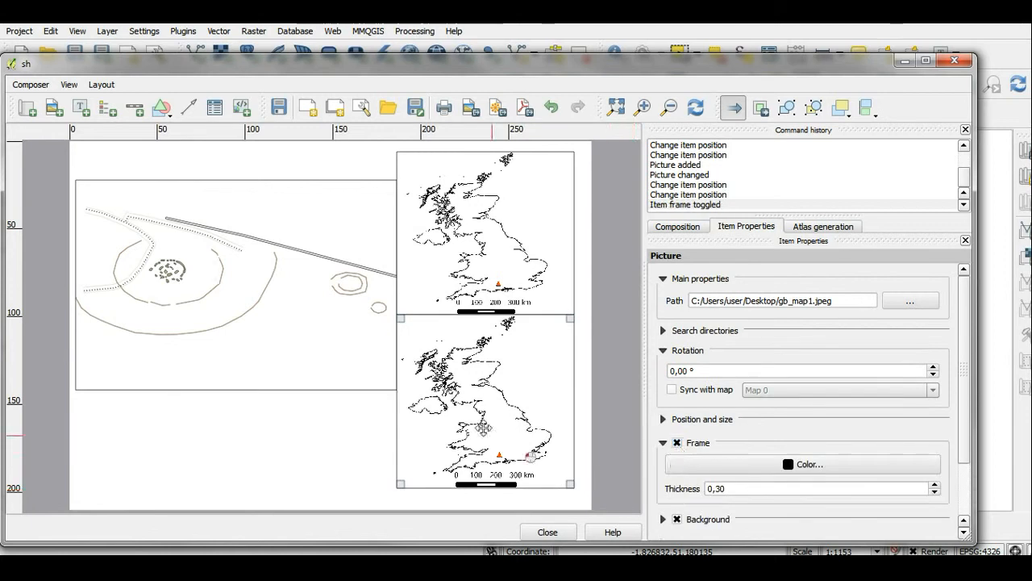
Replace the image in the lower framed picture with wiltshire.jpeg from the desktop.
{"action": "left_click", "coordinate": [56, 115]}
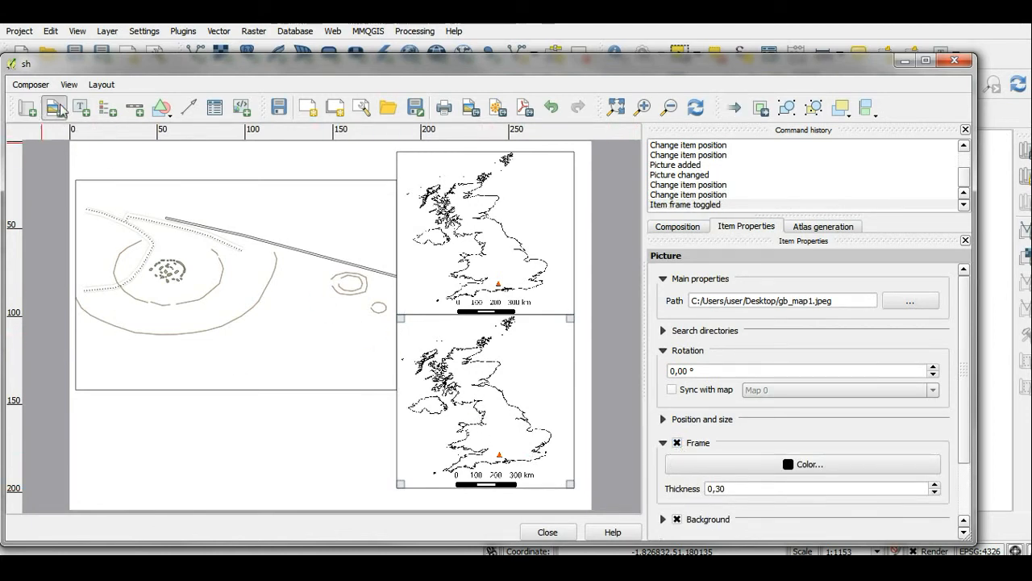
{"action": "left_click", "coordinate": [909, 300]}
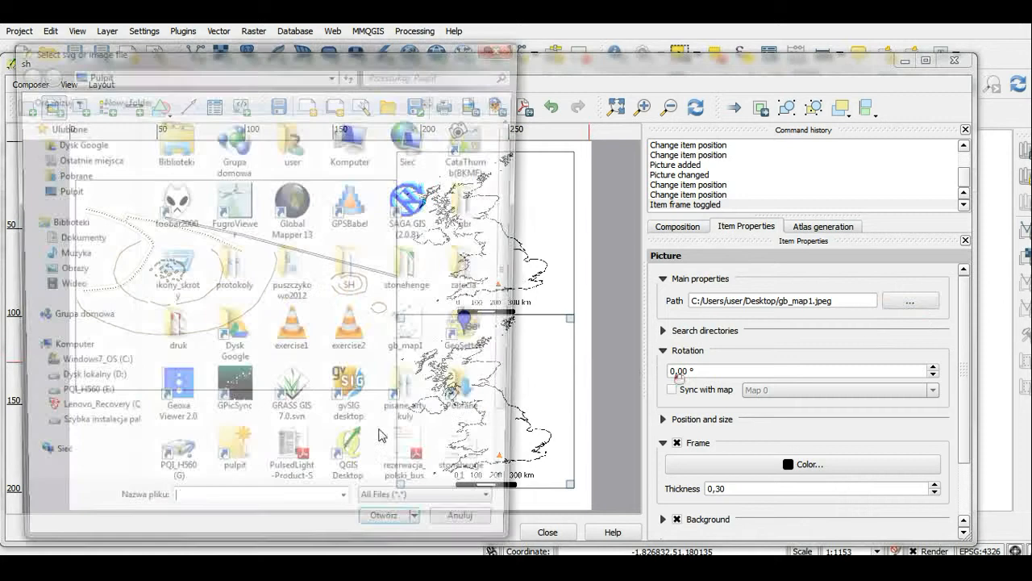
{"action": "scroll", "coordinate": [516, 310], "scroll_direction": "down", "scroll_amount": 2}
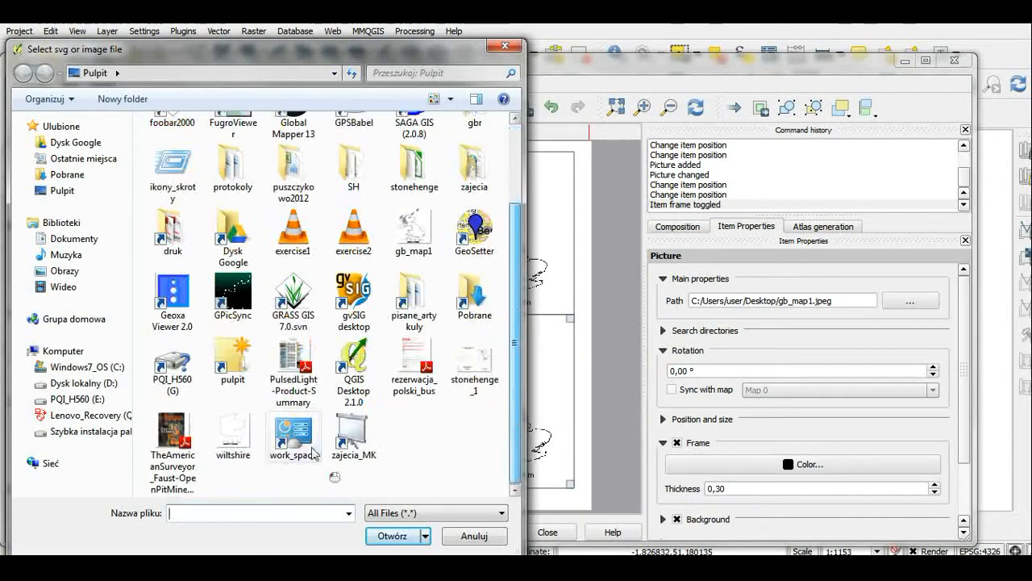
{"action": "left_click", "coordinate": [233, 436]}
{"action": "left_click", "coordinate": [386, 535]}
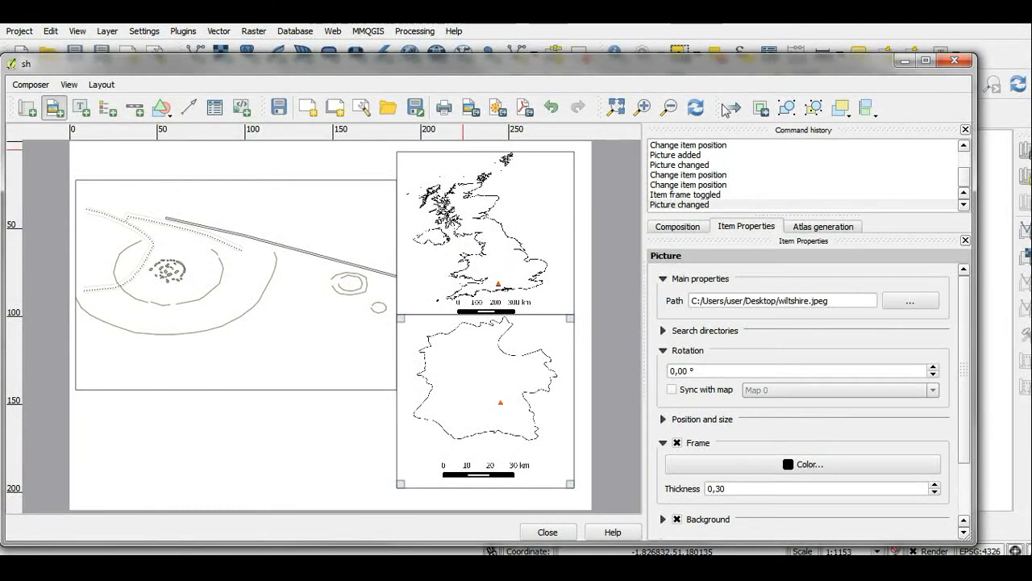
{"action": "left_click", "coordinate": [761, 107]}
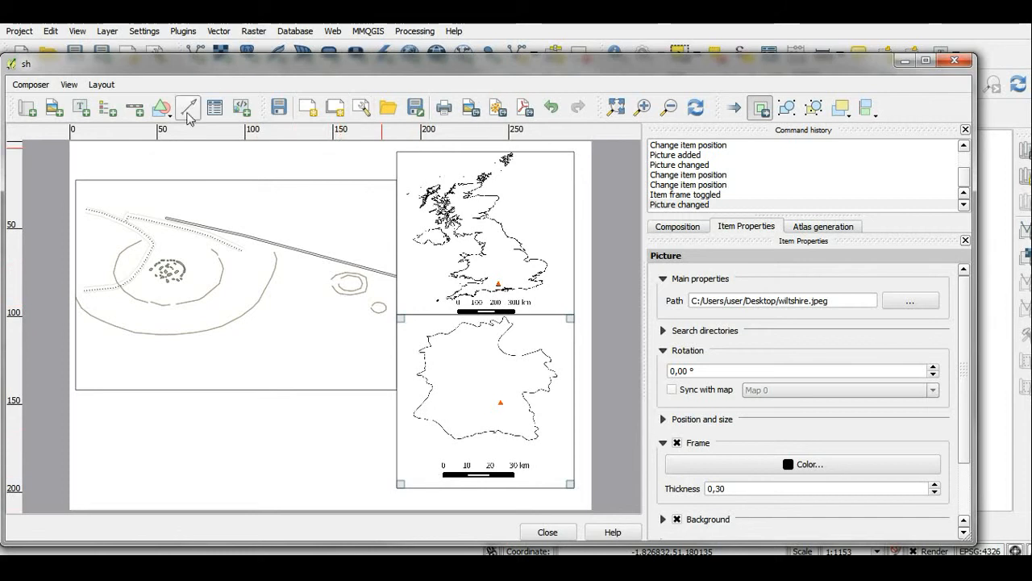
Add a label reading Wiltshire below the lower picture and widen its box to about 33 mm.
{"action": "left_click", "coordinate": [81, 106]}
{"action": "left_click", "coordinate": [464, 492]}
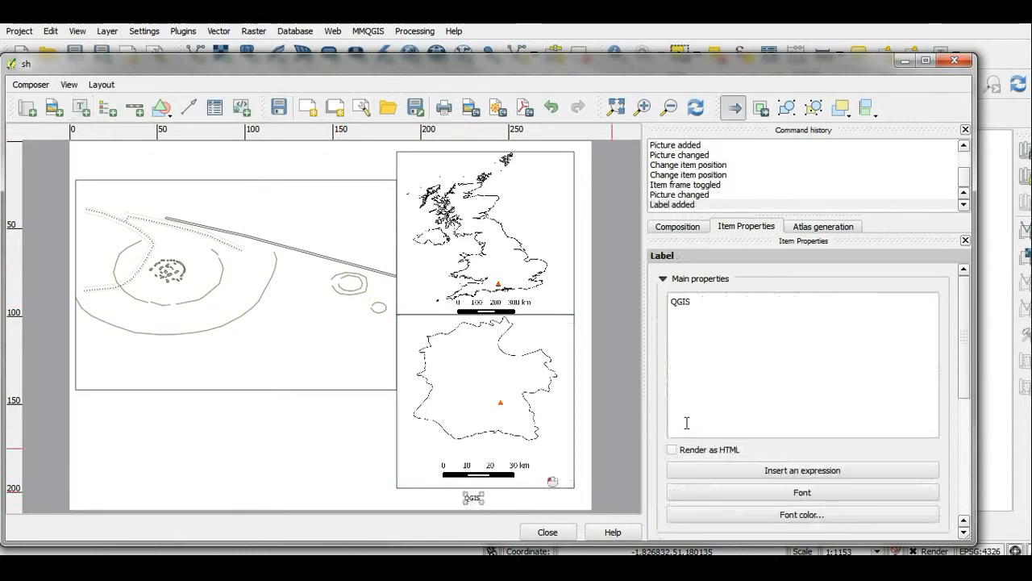
{"action": "double_click", "coordinate": [690, 317]}
{"action": "type", "text": "Wiltshire"}
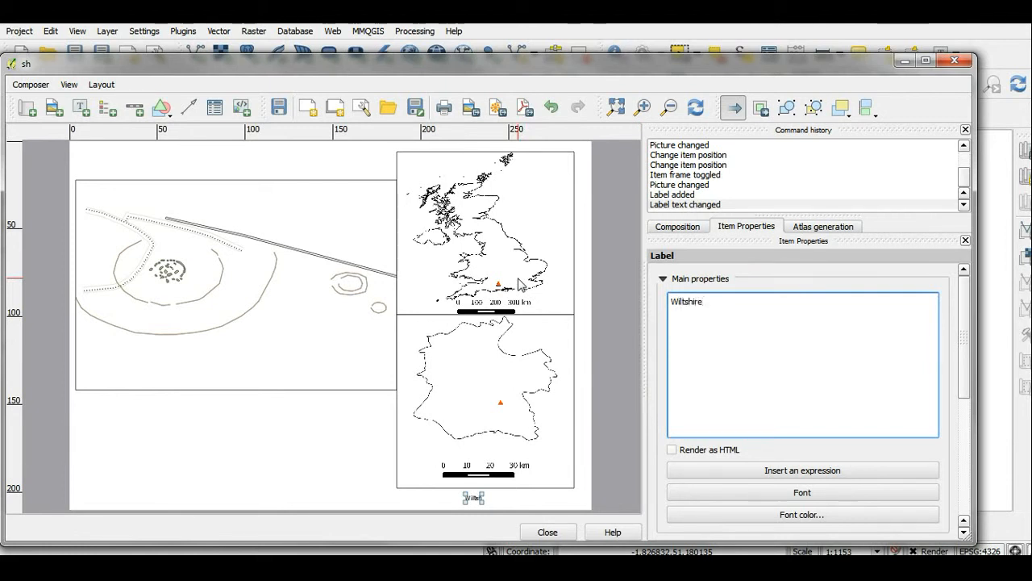
{"action": "left_click_drag", "start_coordinate": [483, 498], "coordinate": [523, 498]}
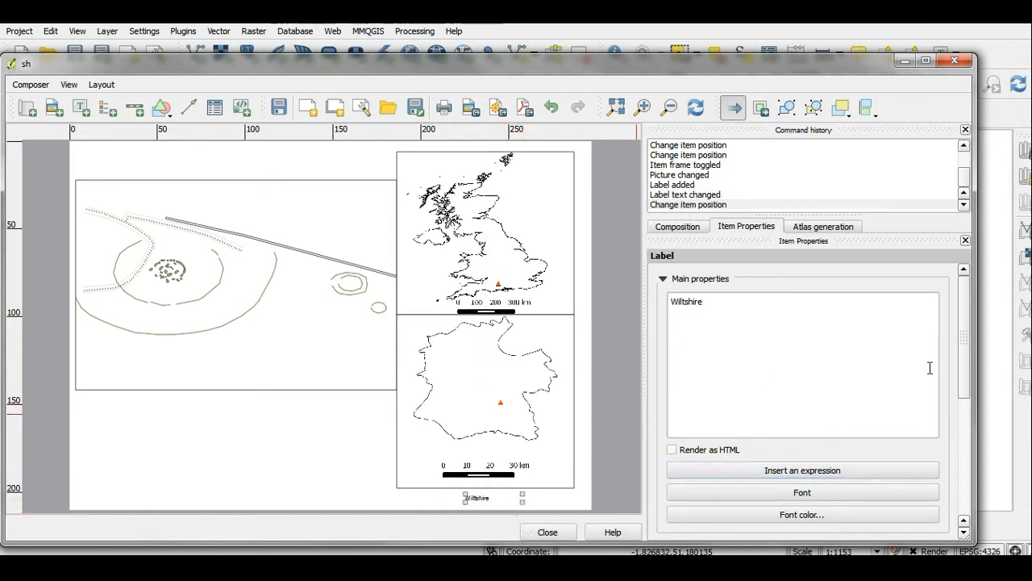
Align the Wiltshire label's text to the horizontal center and vertical middle of its box.
{"action": "scroll", "coordinate": [971, 336], "scroll_direction": "down", "scroll_amount": 5}
{"action": "left_click", "coordinate": [742, 388]}
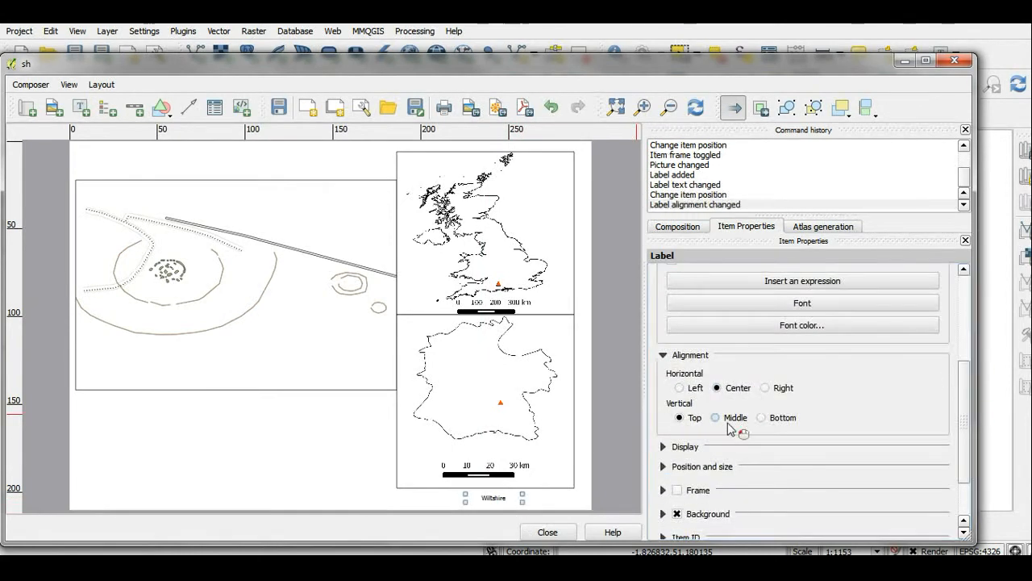
{"action": "left_click", "coordinate": [737, 418]}
{"action": "scroll", "coordinate": [968, 418], "scroll_direction": "up", "scroll_amount": 3}
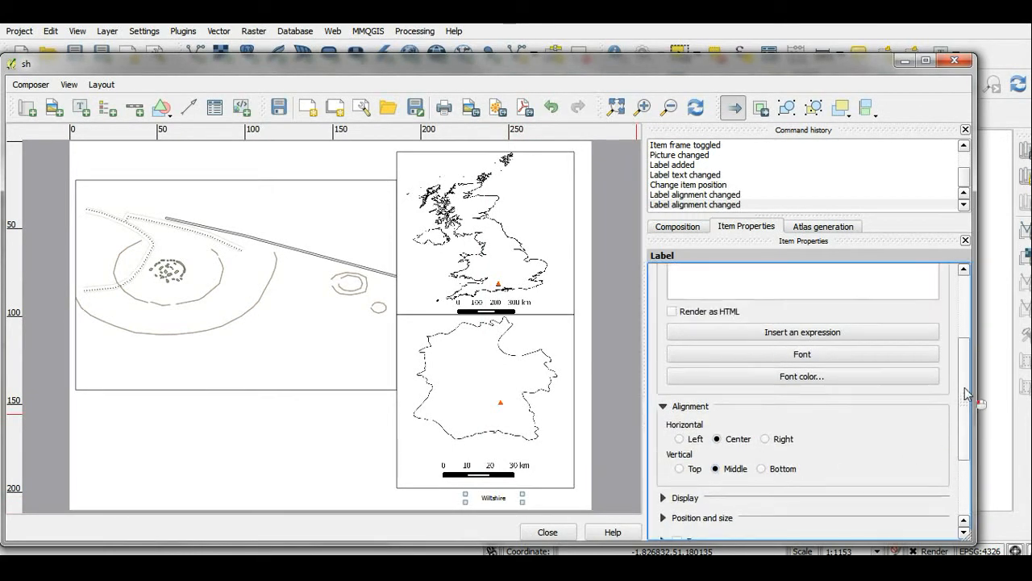
Set the Wiltshire label's font to bold at size 12 and center the label beneath the lower picture.
{"action": "left_click", "coordinate": [855, 367]}
{"action": "left_click", "coordinate": [564, 208]}
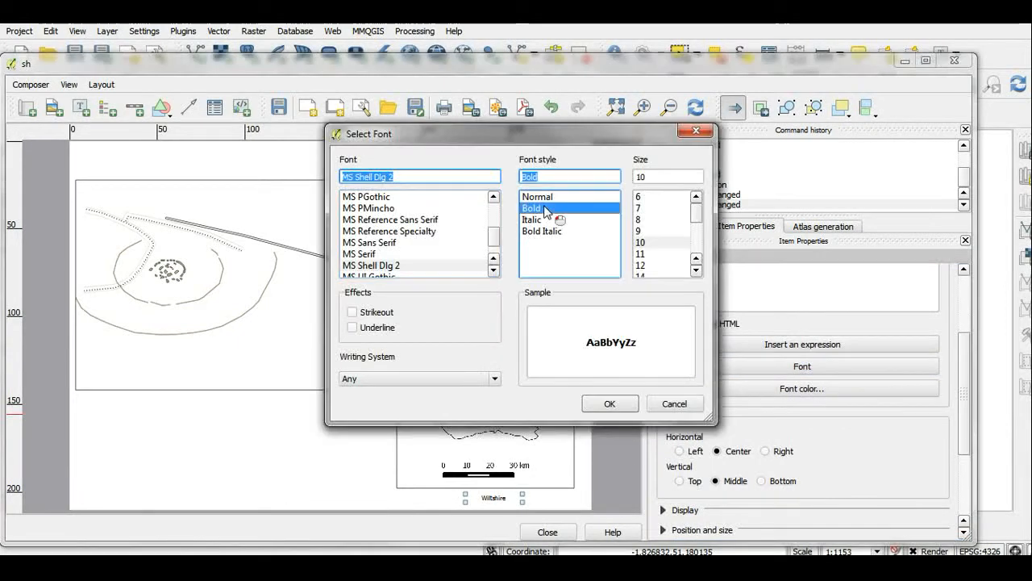
{"action": "left_click", "coordinate": [645, 265]}
{"action": "left_click", "coordinate": [610, 403]}
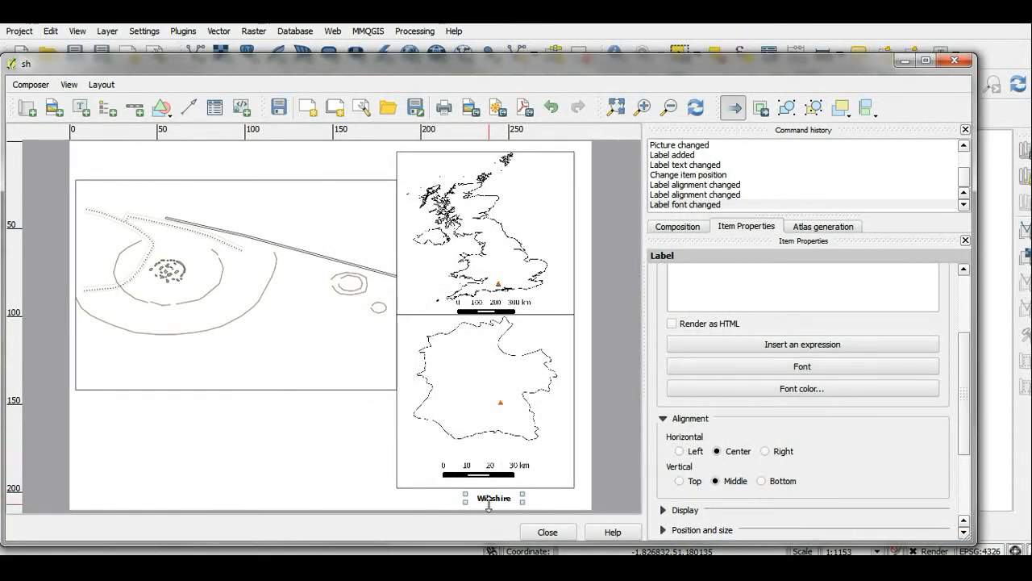
{"action": "left_click_drag", "start_coordinate": [489, 498], "coordinate": [484, 498]}
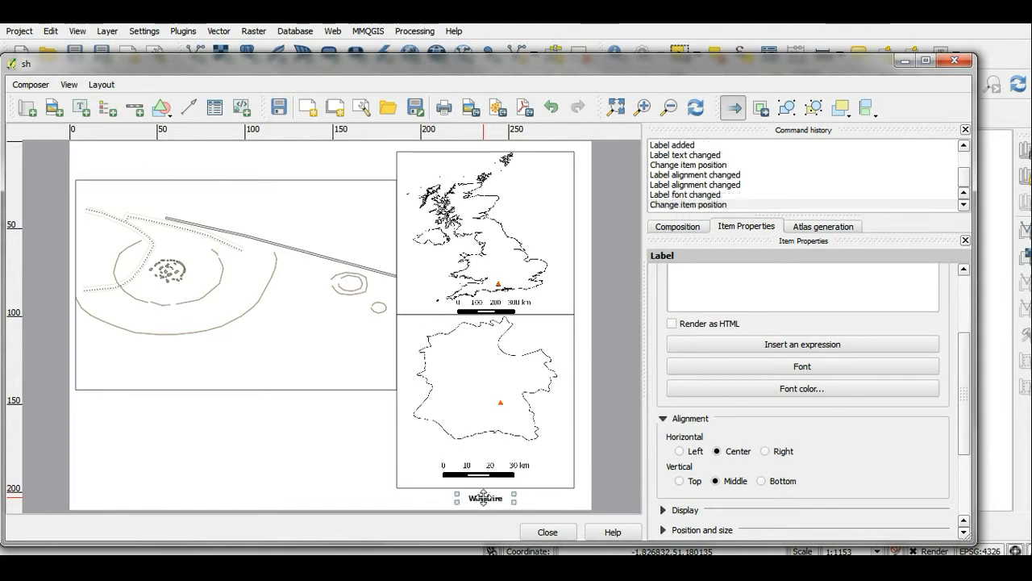
{"action": "left_click", "coordinate": [212, 450]}
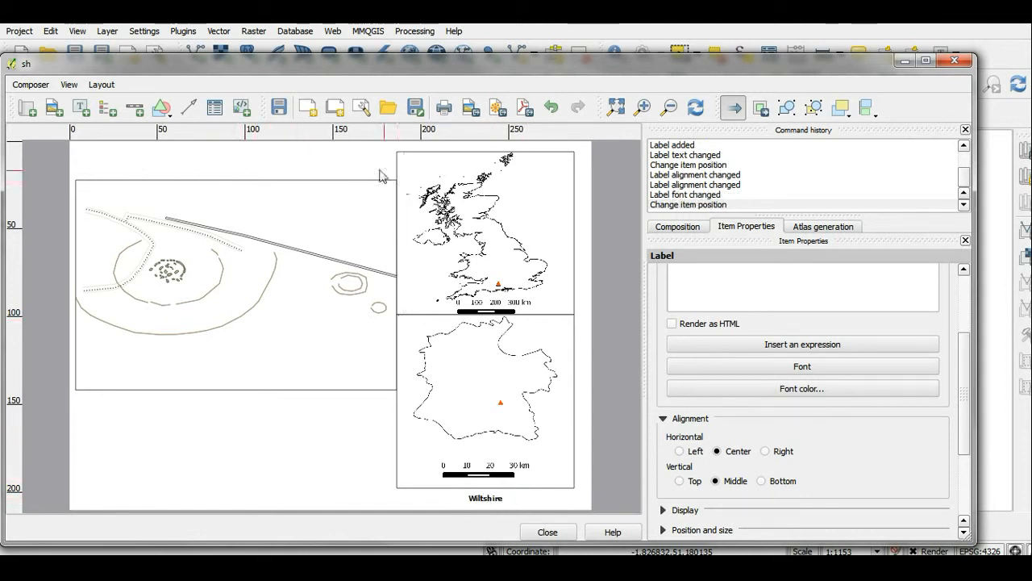
Add the Arrow_03.svg north arrow as a picture about 25 mm wide and place it in the main map's upper right corner.
{"action": "left_click", "coordinate": [54, 108]}
{"action": "left_click_drag", "start_coordinate": [368, 212], "coordinate": [414, 258]}
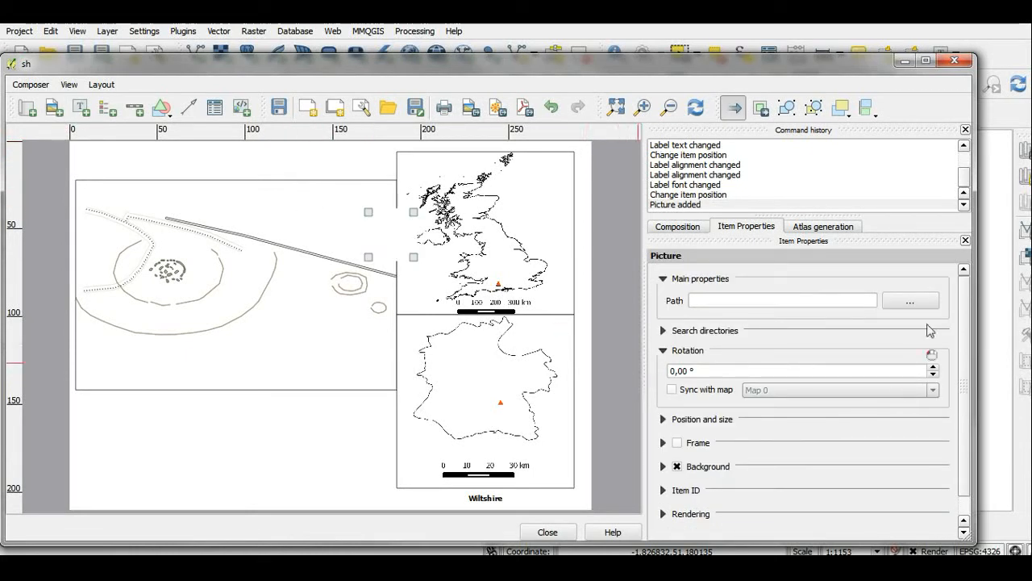
{"action": "left_click", "coordinate": [724, 337]}
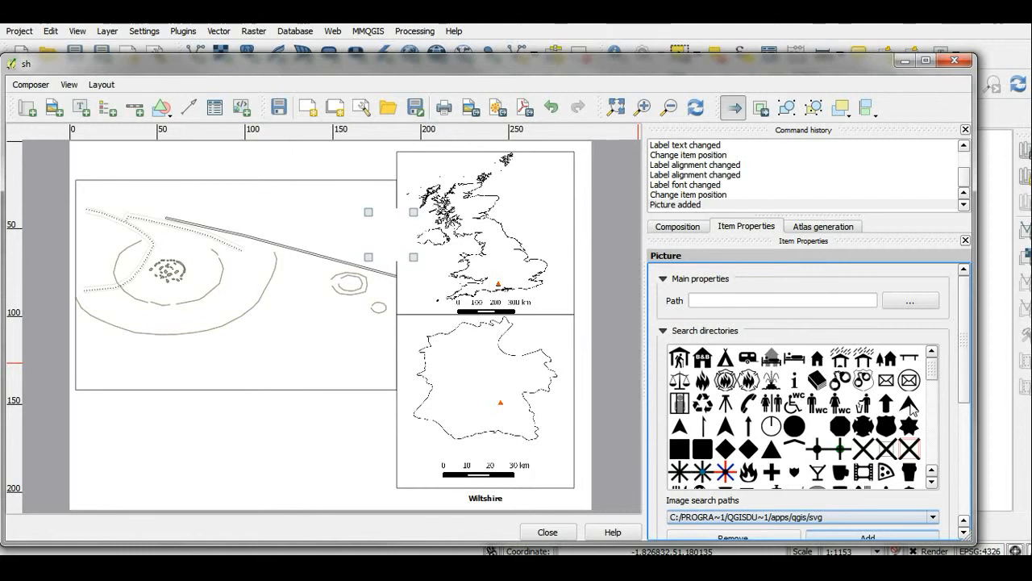
{"action": "left_click", "coordinate": [682, 427]}
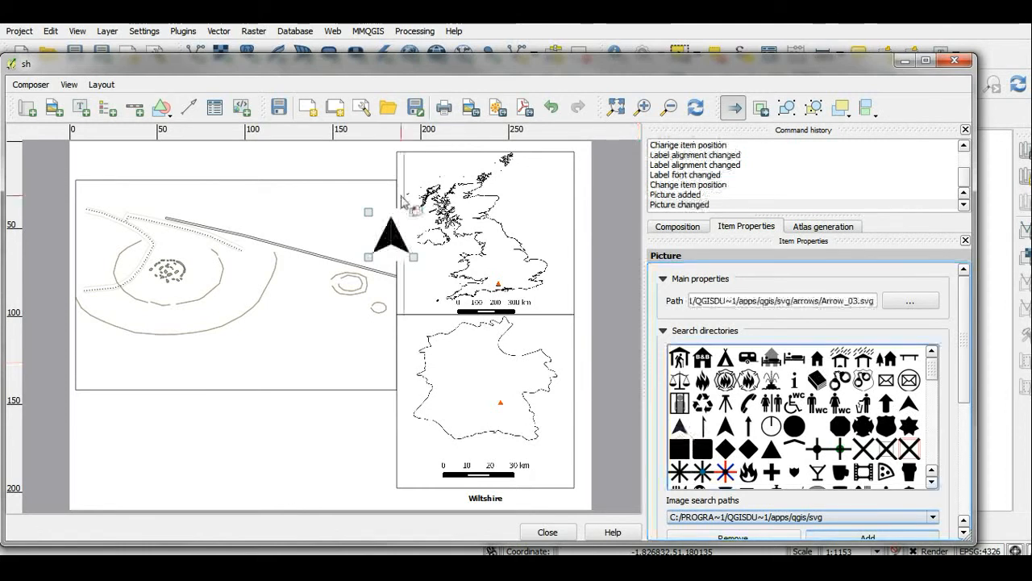
{"action": "left_click_drag", "start_coordinate": [399, 237], "coordinate": [352, 218]}
{"action": "left_click", "coordinate": [258, 403]}
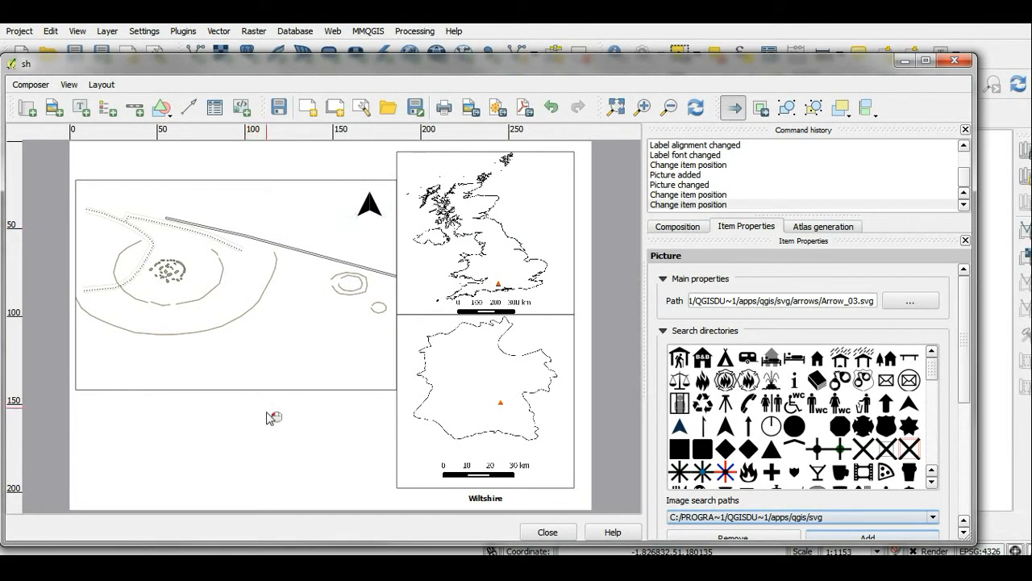
Add a scale bar for Map 0 and place it just below the main map's frame.
{"action": "left_click", "coordinate": [134, 107]}
{"action": "left_click", "coordinate": [191, 376]}
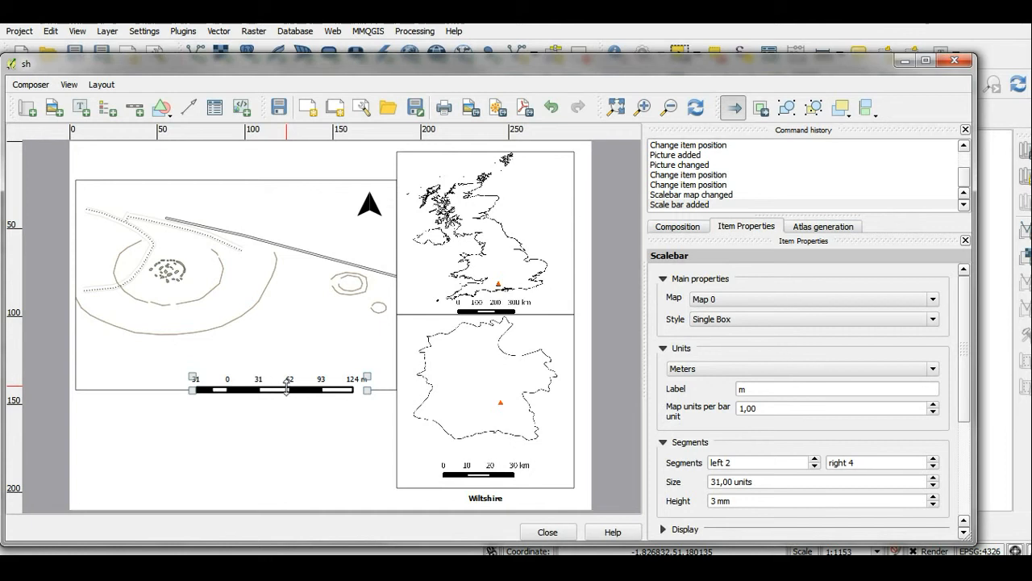
{"action": "left_click_drag", "start_coordinate": [281, 385], "coordinate": [281, 407]}
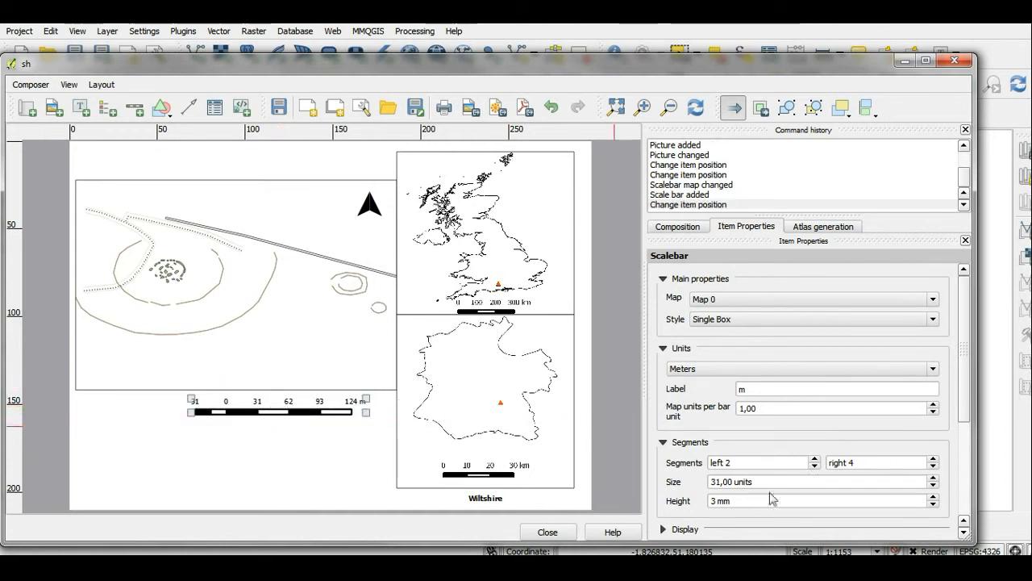
Set the scale bar's segment size to 50 units, with 0 left segments and 3 right segments.
{"action": "left_click", "coordinate": [720, 483]}
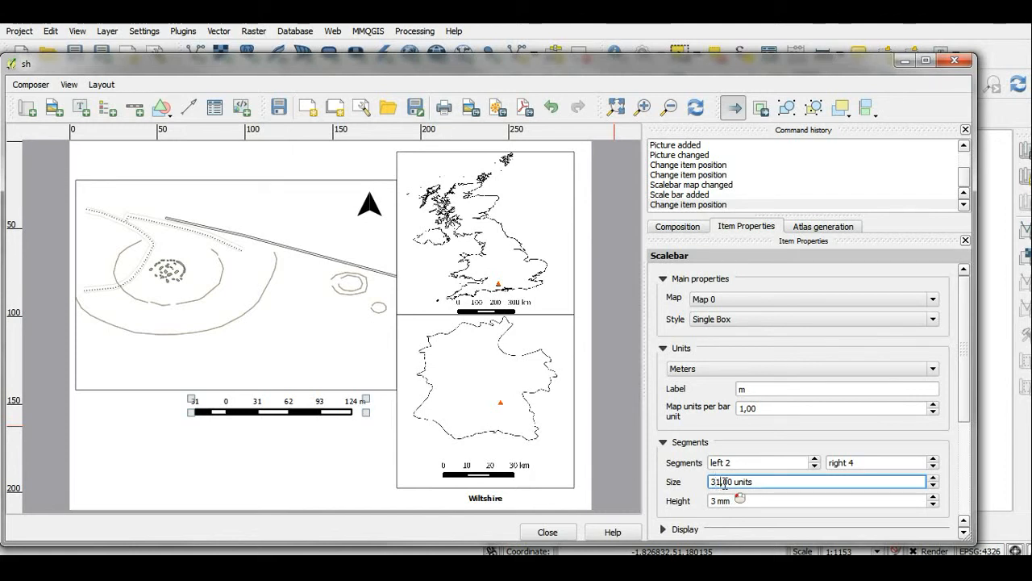
{"action": "key", "text": "BackSpace"}
{"action": "key", "text": "BackSpace"}
{"action": "type", "text": "50"}
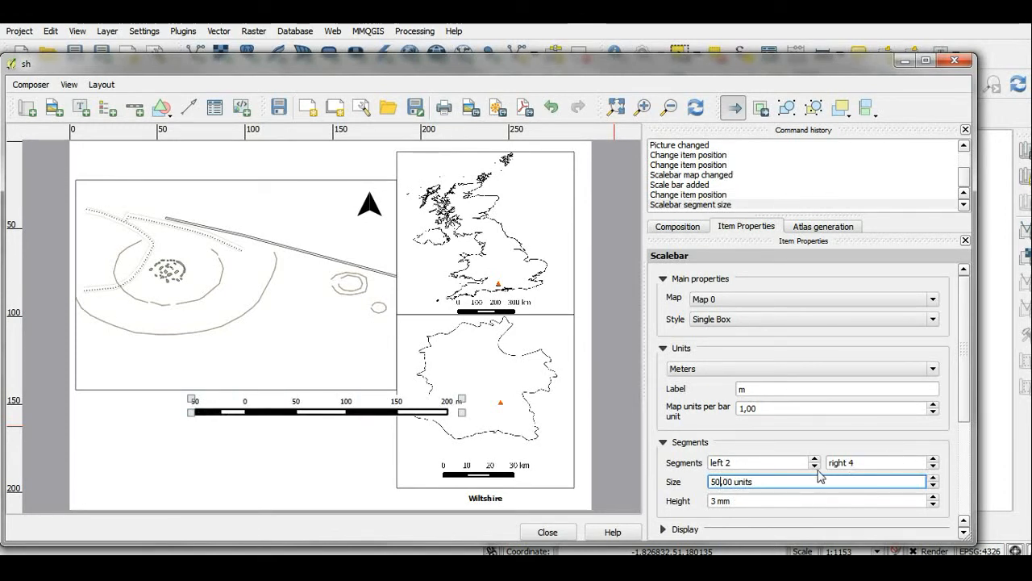
{"action": "left_click", "coordinate": [815, 466]}
{"action": "left_click", "coordinate": [814, 466]}
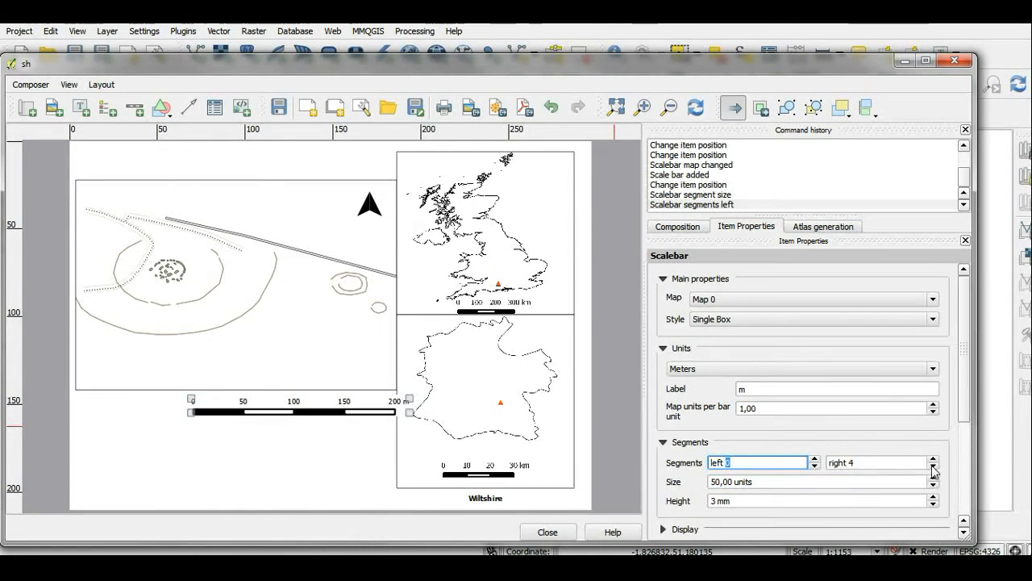
{"action": "left_click", "coordinate": [933, 468]}
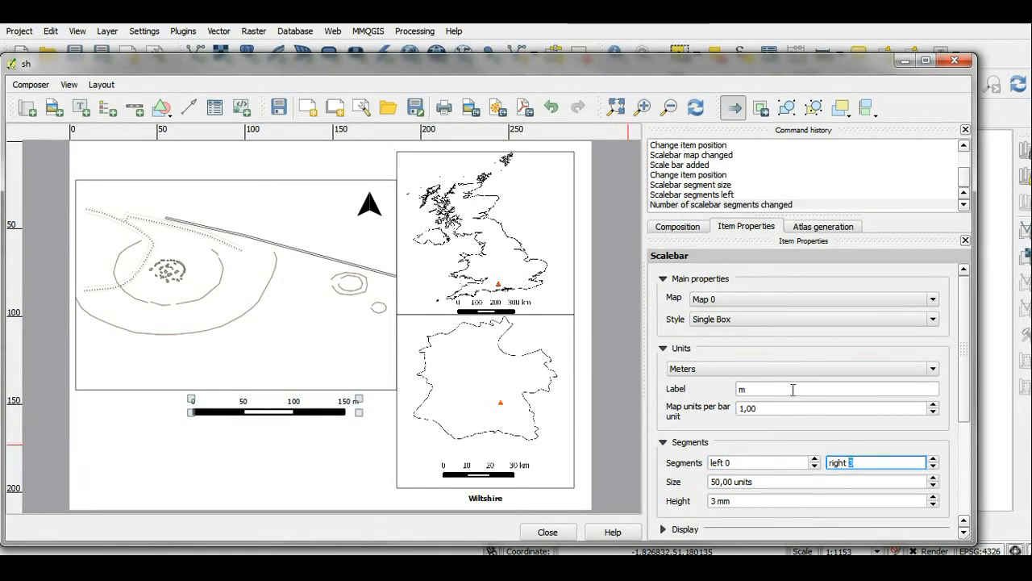
Change the scale bar's style to Double Box.
{"action": "left_click", "coordinate": [829, 322]}
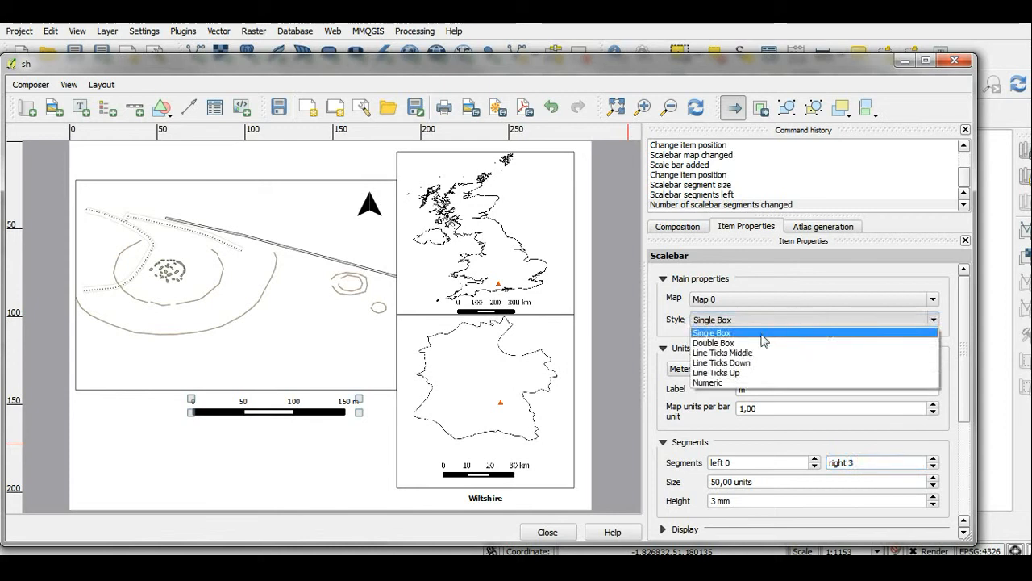
{"action": "left_click", "coordinate": [763, 345]}
{"action": "left_click", "coordinate": [310, 448]}
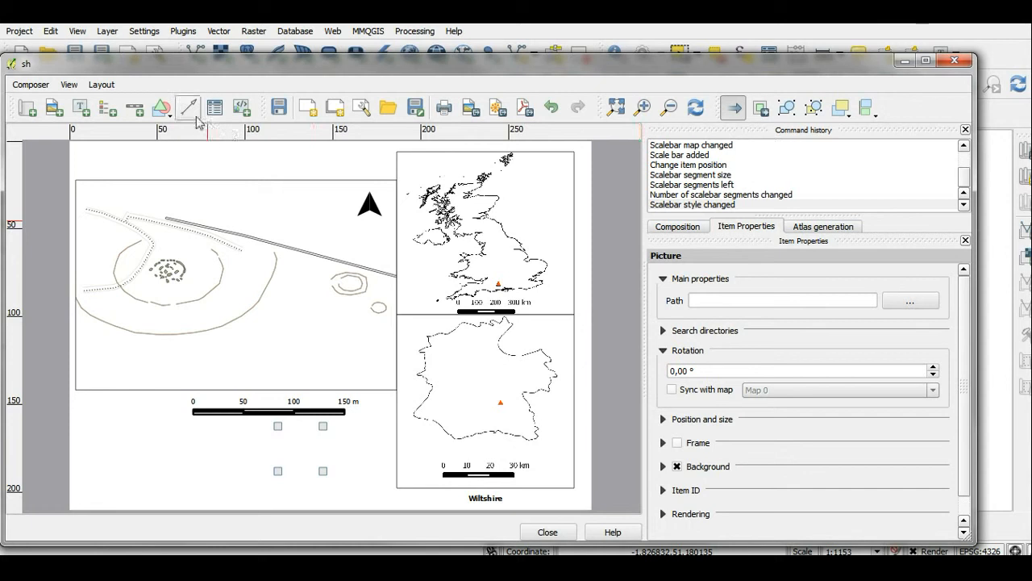
Add a legend and position it below the lower left corner of the main map.
{"action": "left_click", "coordinate": [129, 110]}
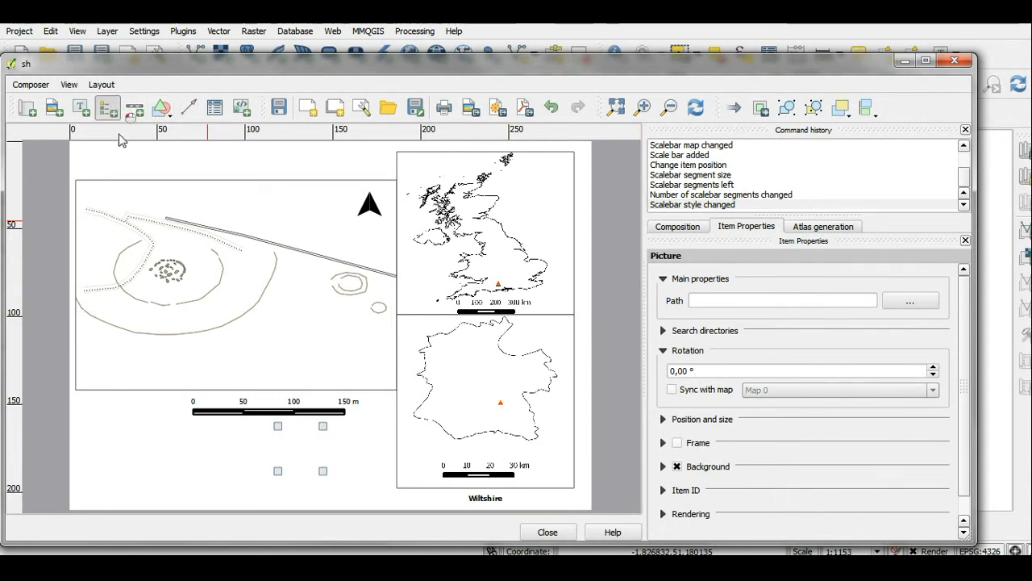
{"action": "left_click", "coordinate": [90, 406]}
{"action": "left_click_drag", "start_coordinate": [139, 441], "coordinate": [124, 442]}
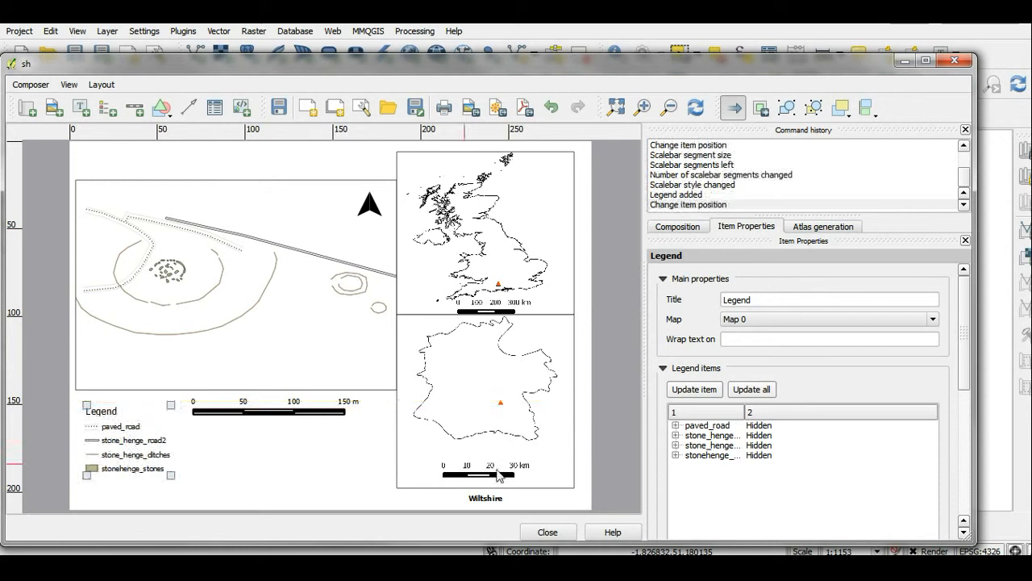
Move the stonehenge_stones entry to the top of the legend.
{"action": "left_click", "coordinate": [708, 456]}
{"action": "left_click_drag", "start_coordinate": [965, 367], "coordinate": [974, 411]}
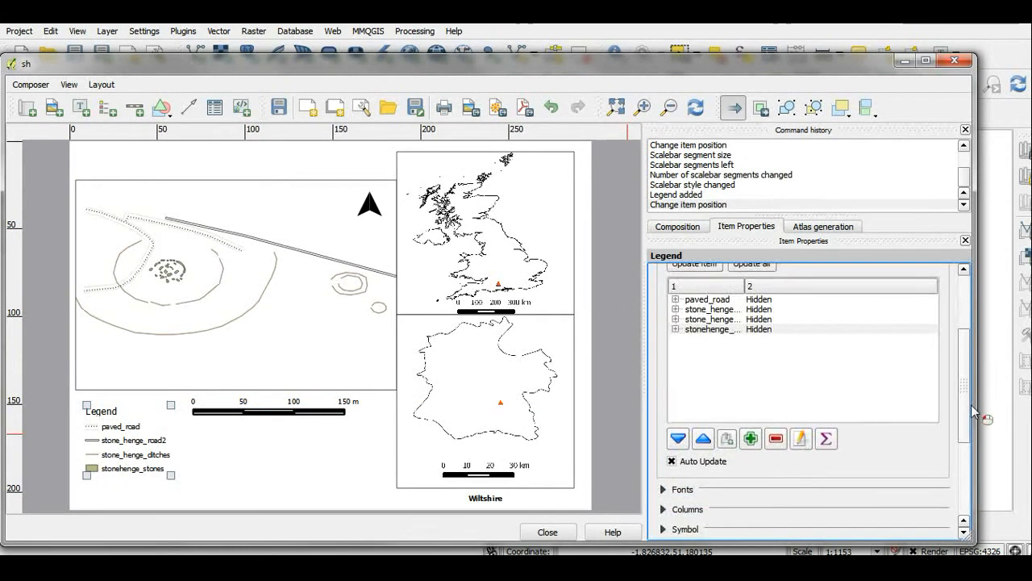
{"action": "scroll", "coordinate": [855, 400], "scroll_direction": "up", "scroll_amount": 2}
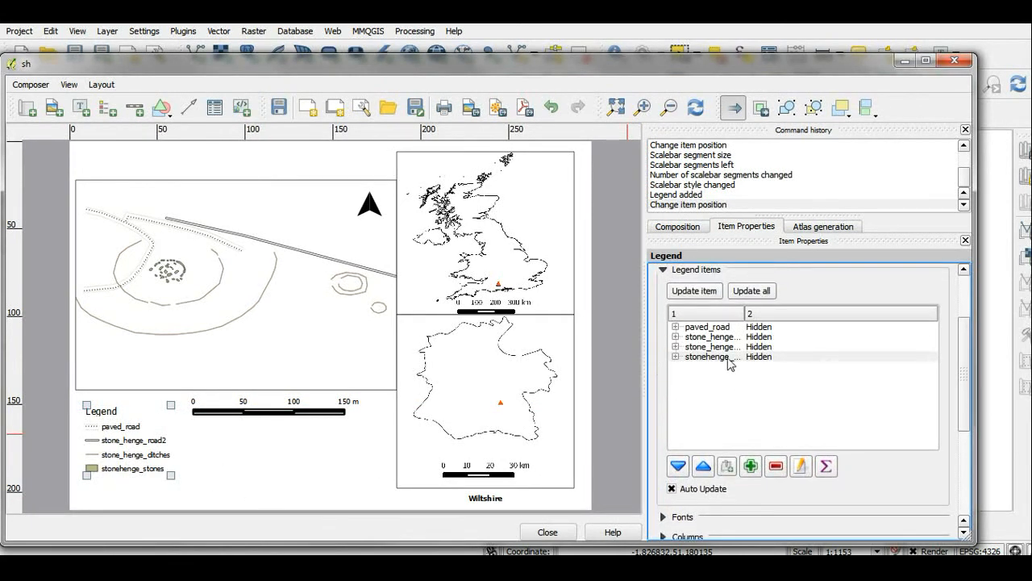
{"action": "left_click", "coordinate": [728, 358]}
{"action": "left_click", "coordinate": [700, 468]}
{"action": "left_click", "coordinate": [700, 468]}
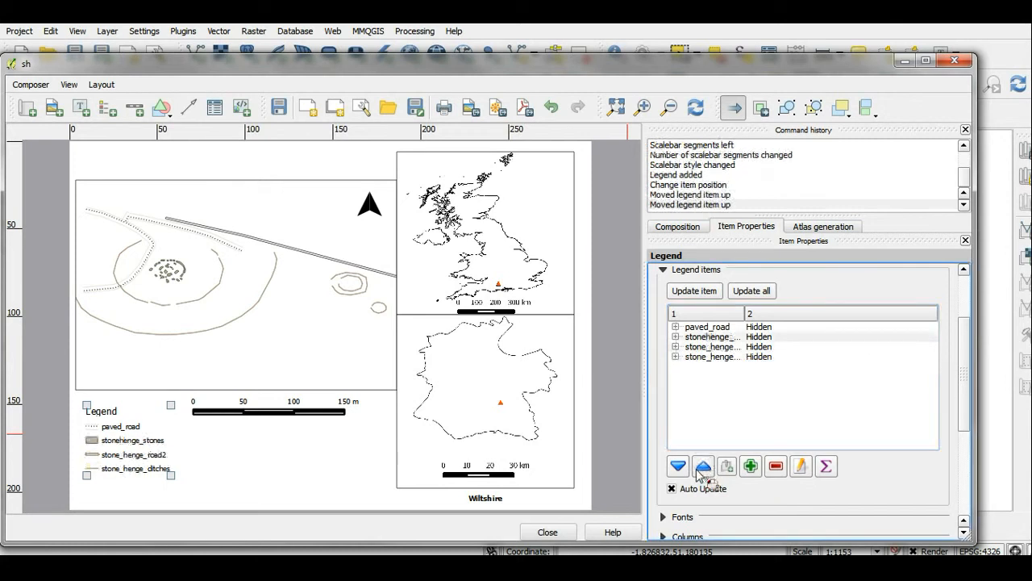
{"action": "left_click", "coordinate": [700, 467]}
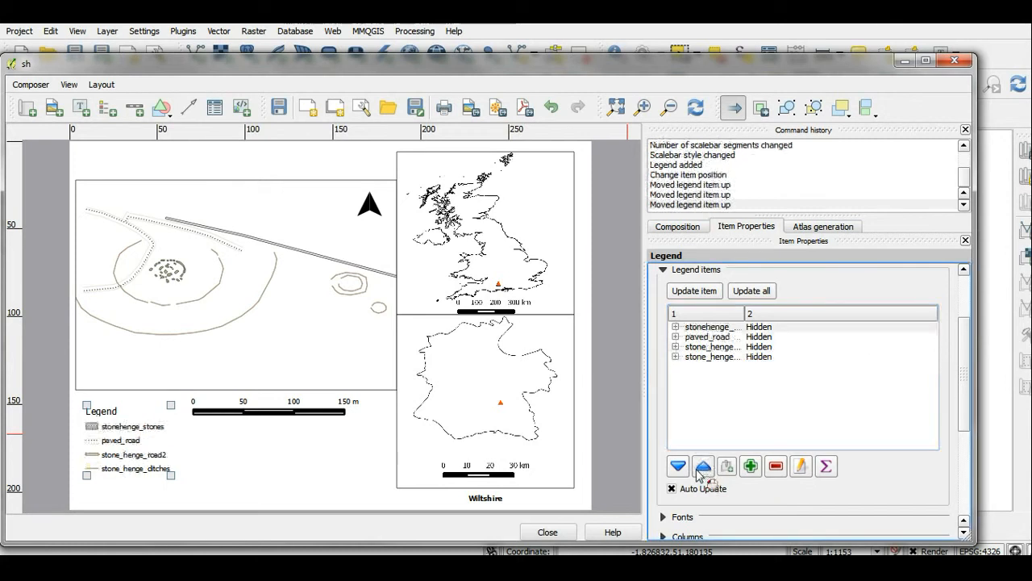
Move the stone_henge_ditches entry up to second place in the legend, directly below the stones.
{"action": "left_click", "coordinate": [712, 355]}
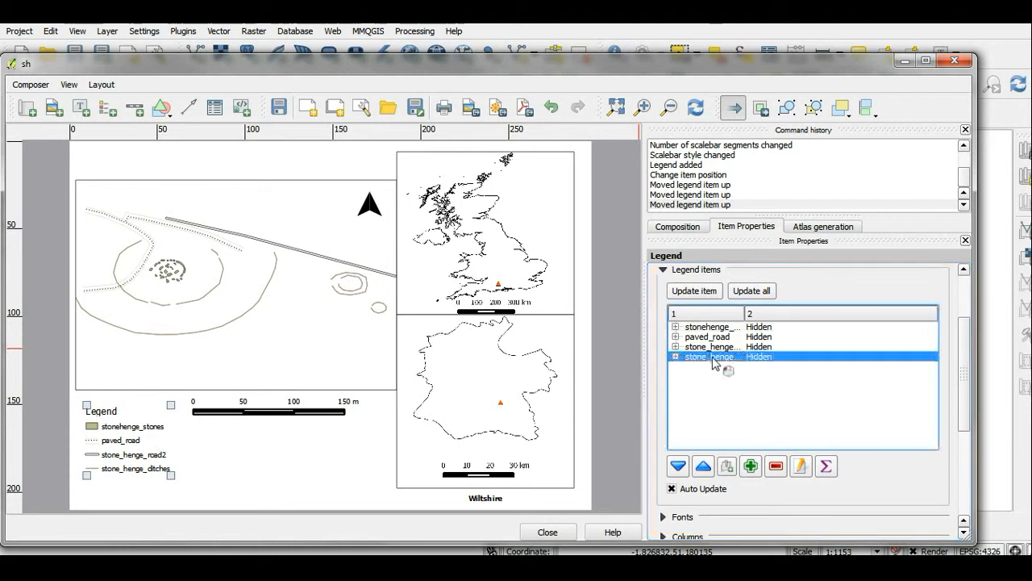
{"action": "left_click", "coordinate": [710, 470]}
{"action": "left_click", "coordinate": [710, 470]}
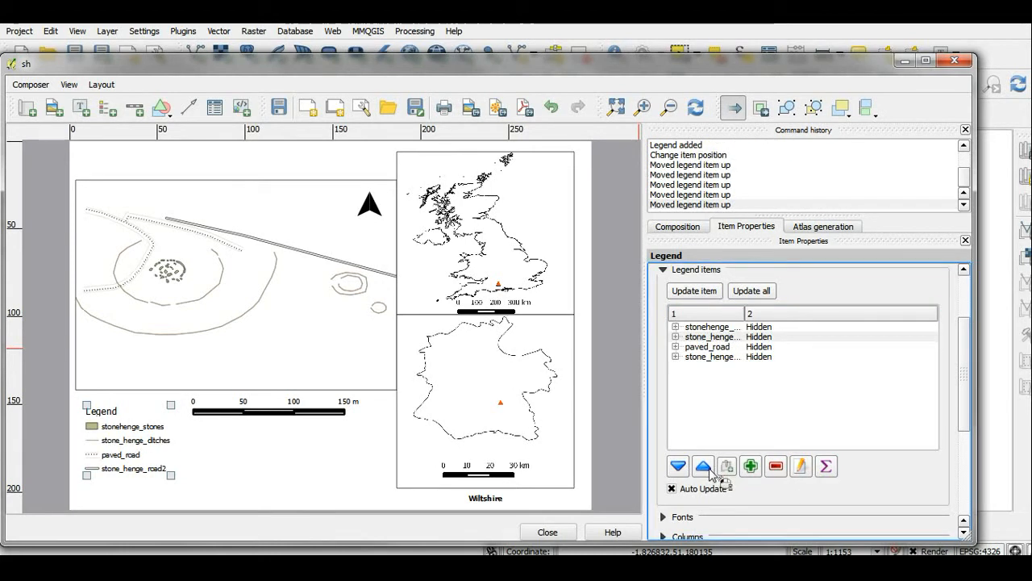
Rename the stonehenge_stones legend entry to stones.
{"action": "left_click", "coordinate": [726, 328]}
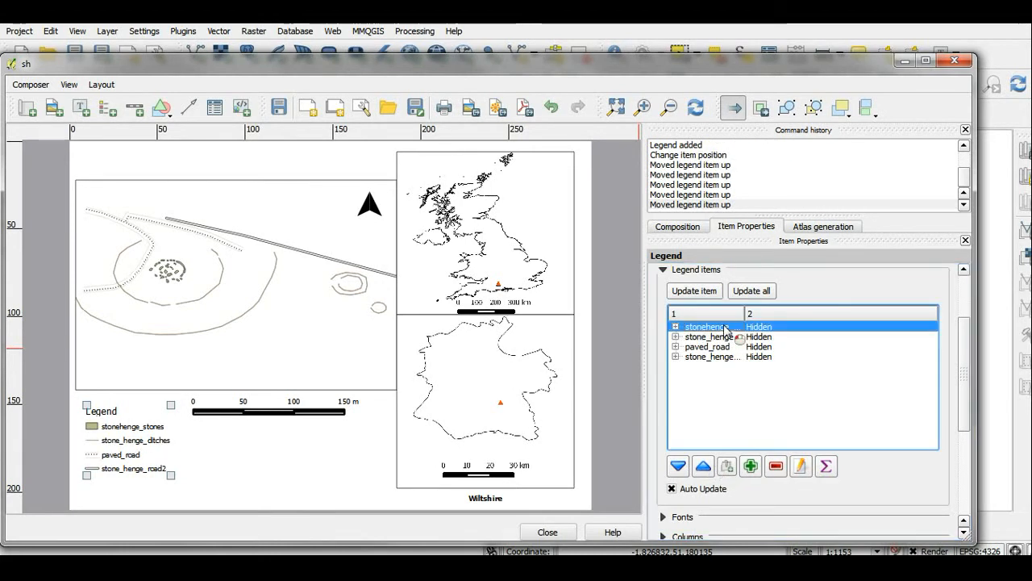
{"action": "left_click", "coordinate": [802, 470]}
{"action": "left_click_drag", "start_coordinate": [515, 271], "coordinate": [131, 286]}
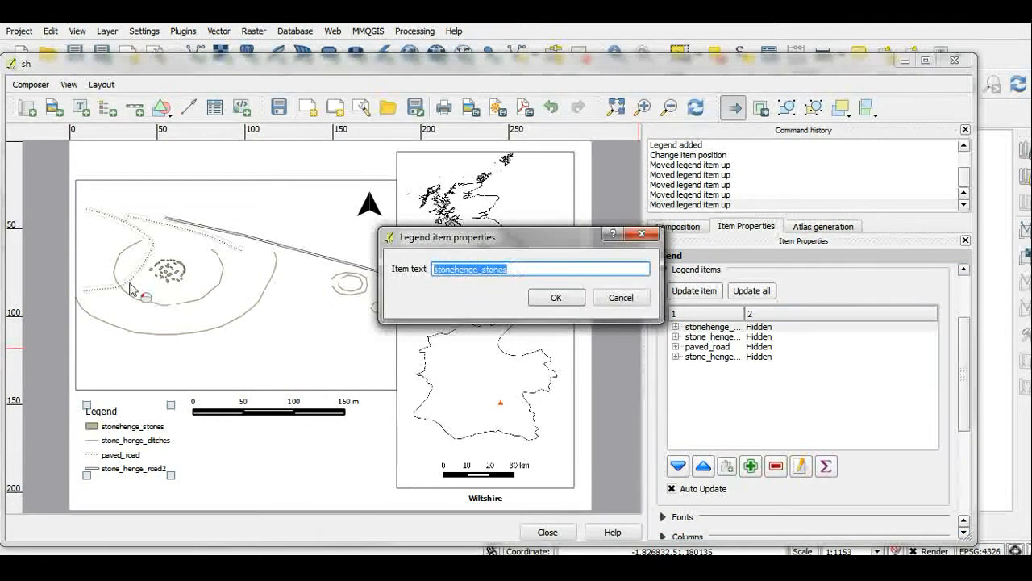
{"action": "type", "text": "s"}
{"action": "type", "text": "ot"}
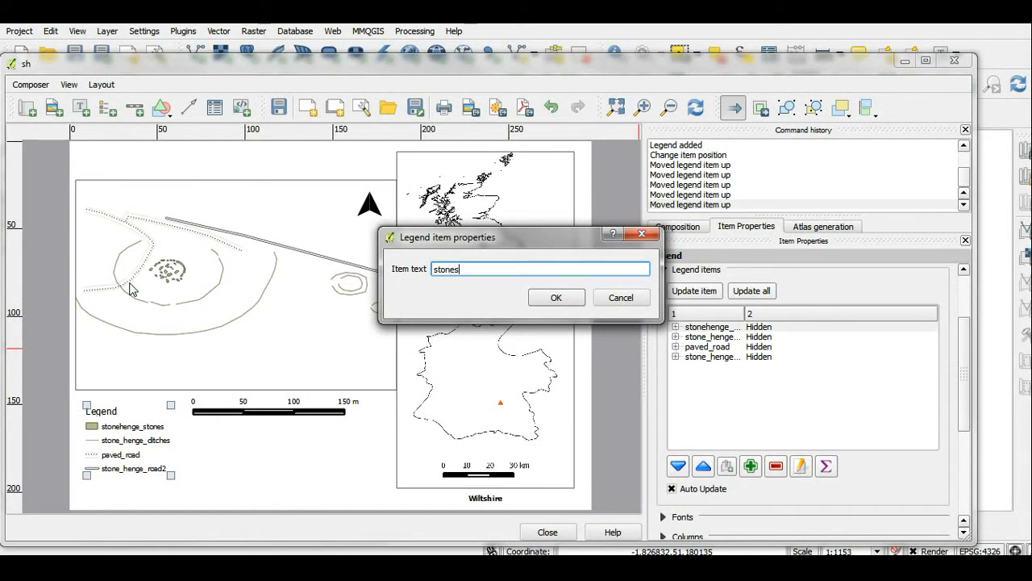
{"action": "left_click", "coordinate": [555, 297]}
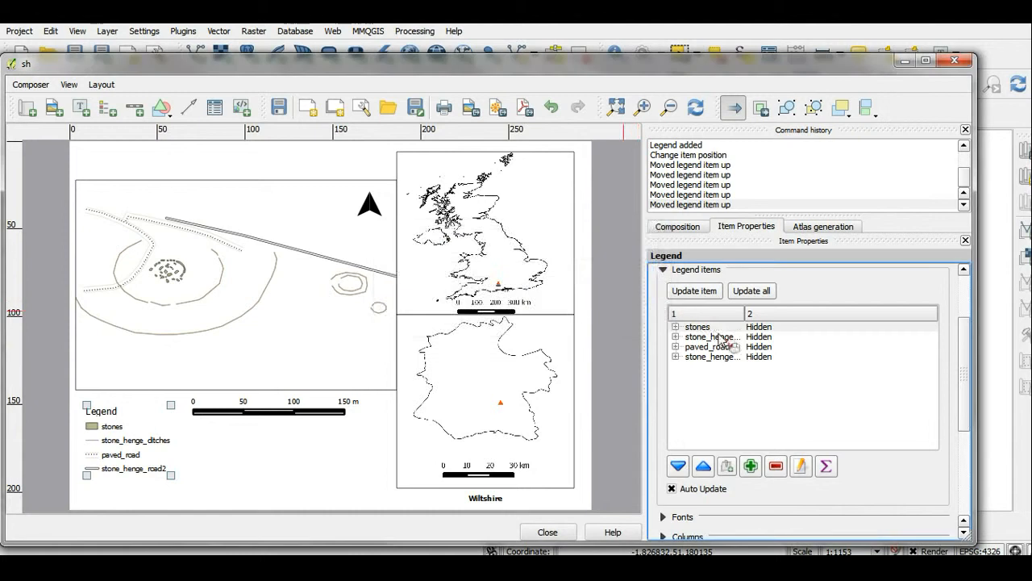
Shorten the stone_henge_ditches legend entry's text to ditches.
{"action": "left_click_drag", "start_coordinate": [722, 336], "coordinate": [768, 486]}
{"action": "left_click", "coordinate": [802, 466]}
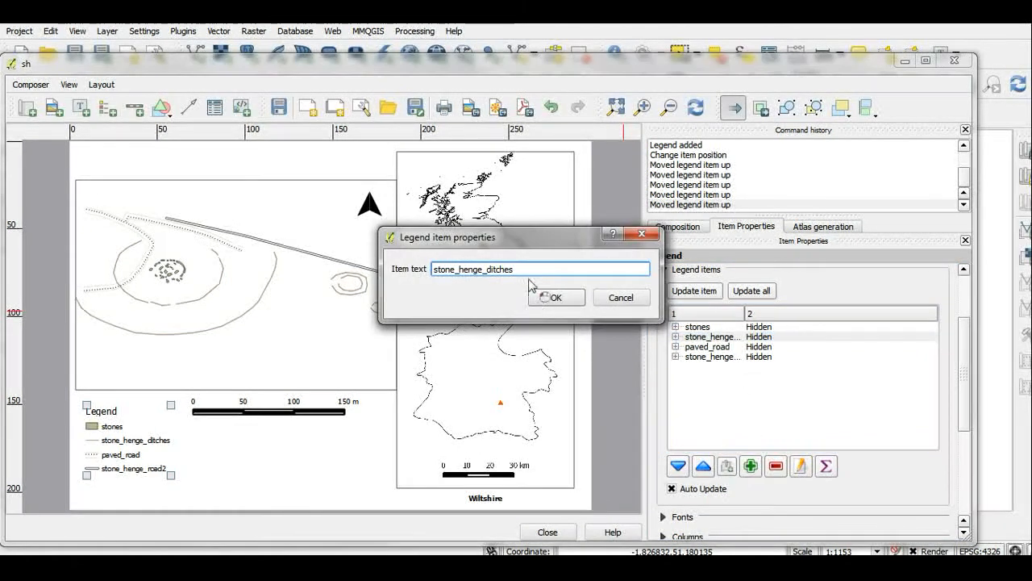
{"action": "left_click_drag", "start_coordinate": [486, 269], "coordinate": [433, 269]}
{"action": "key", "text": "BackSpace"}
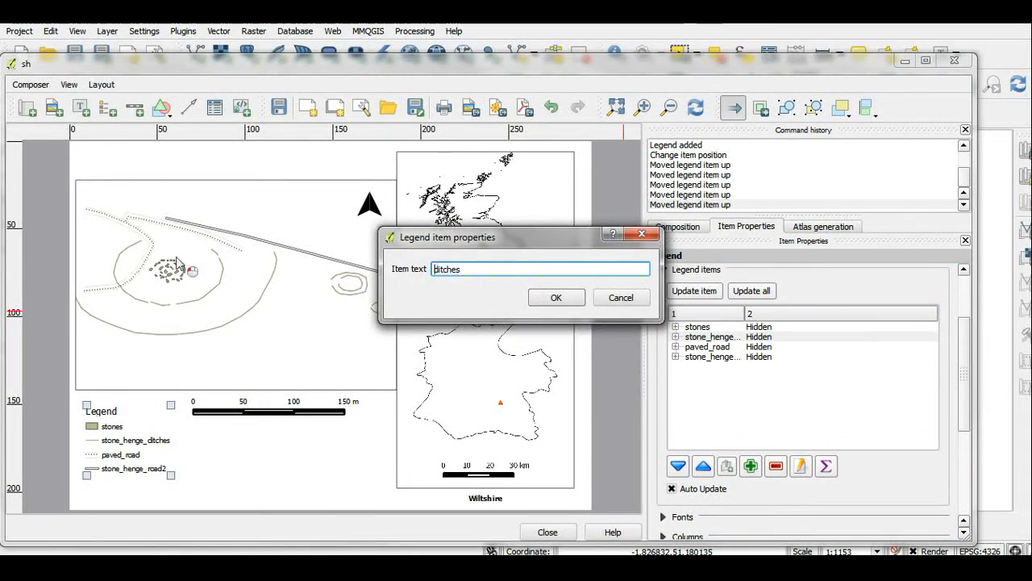
{"action": "left_click", "coordinate": [556, 297]}
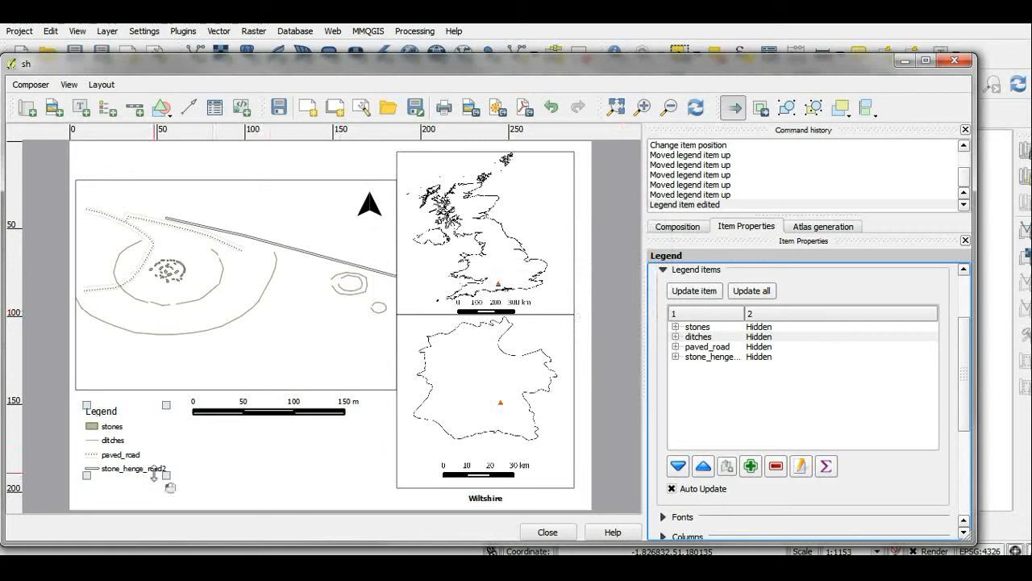
Rename the stone_henge_road2 legend entry to motorway.
{"action": "left_click", "coordinate": [713, 357]}
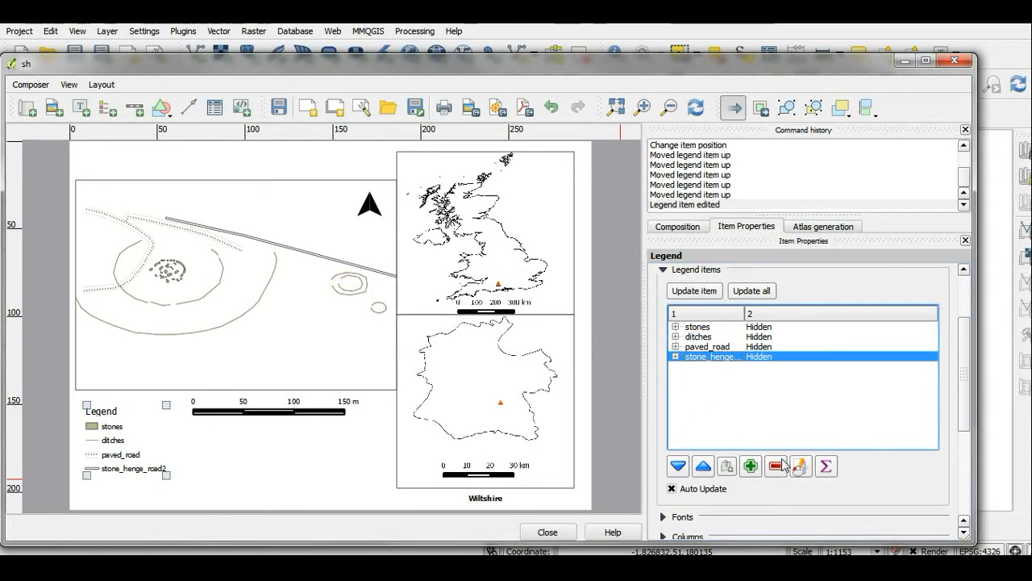
{"action": "left_click", "coordinate": [801, 467]}
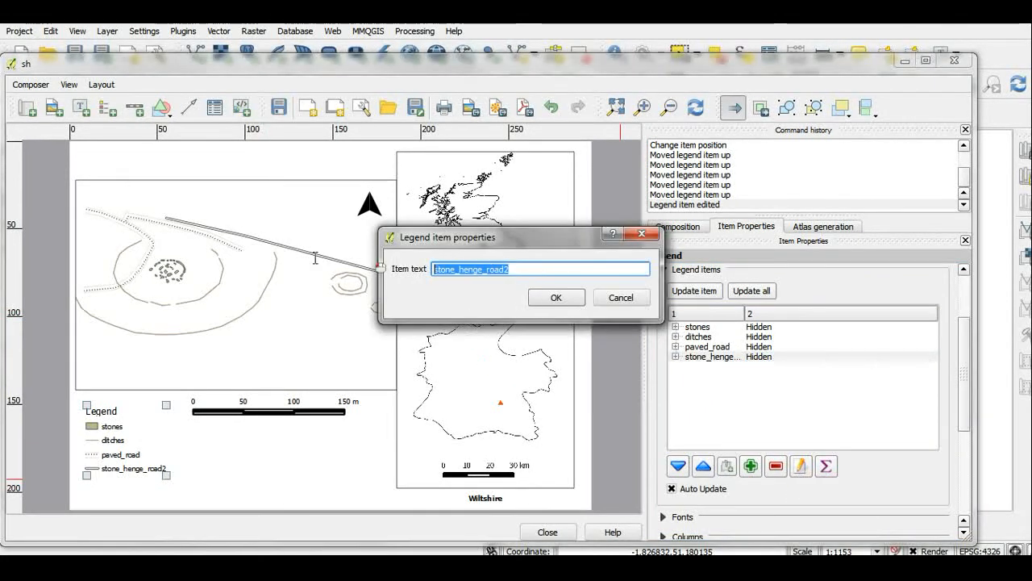
{"action": "key", "text": "BackSpace"}
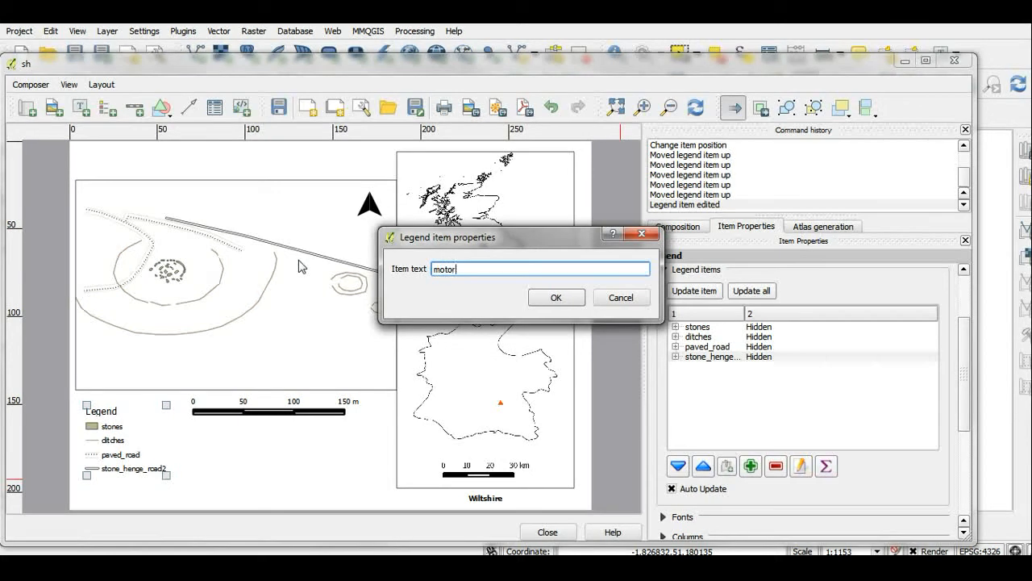
{"action": "left_click", "coordinate": [554, 297]}
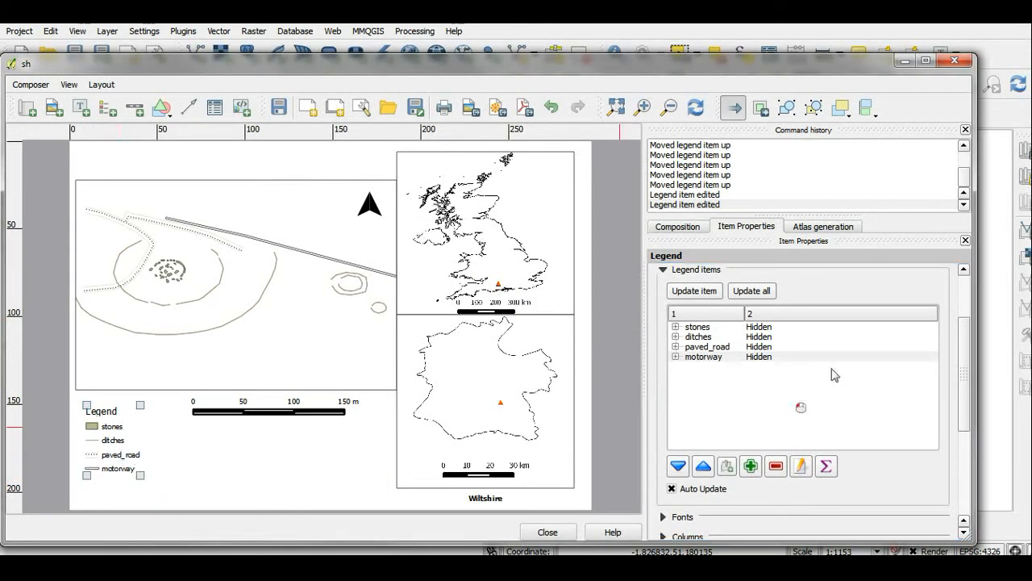
Rename the paved_road legend entry to path.
{"action": "left_click", "coordinate": [761, 346]}
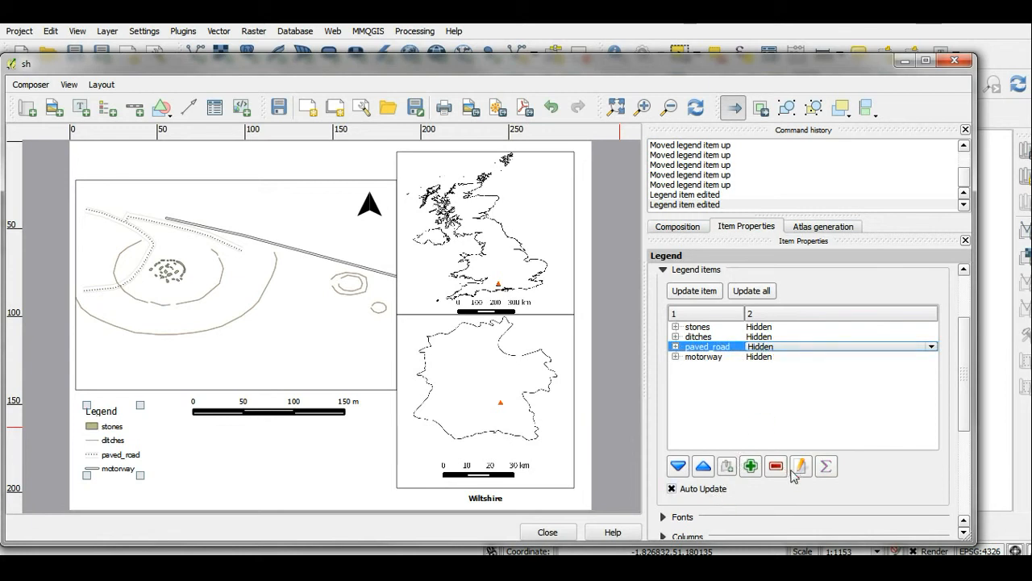
{"action": "left_click", "coordinate": [702, 347]}
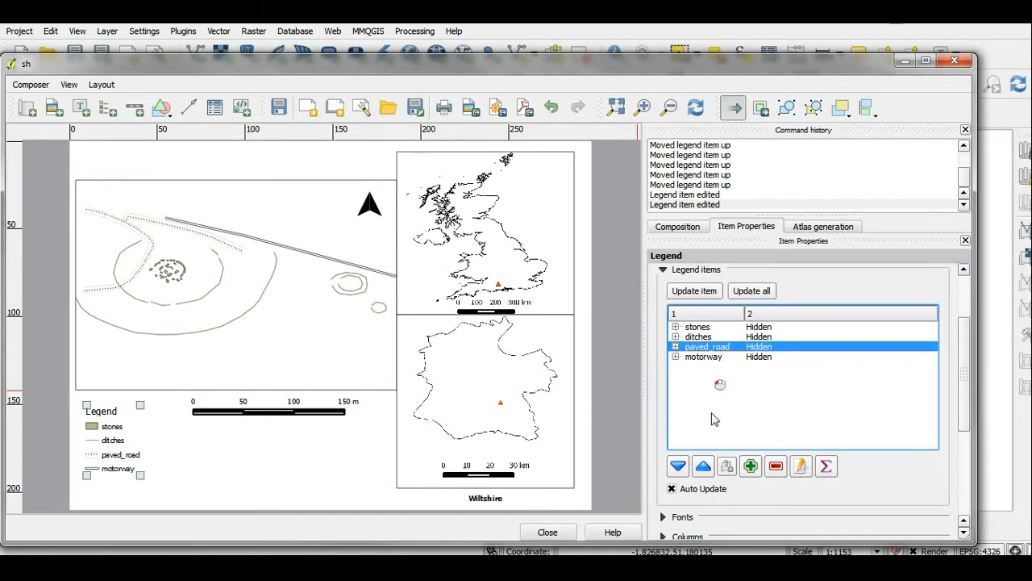
{"action": "left_click", "coordinate": [798, 466]}
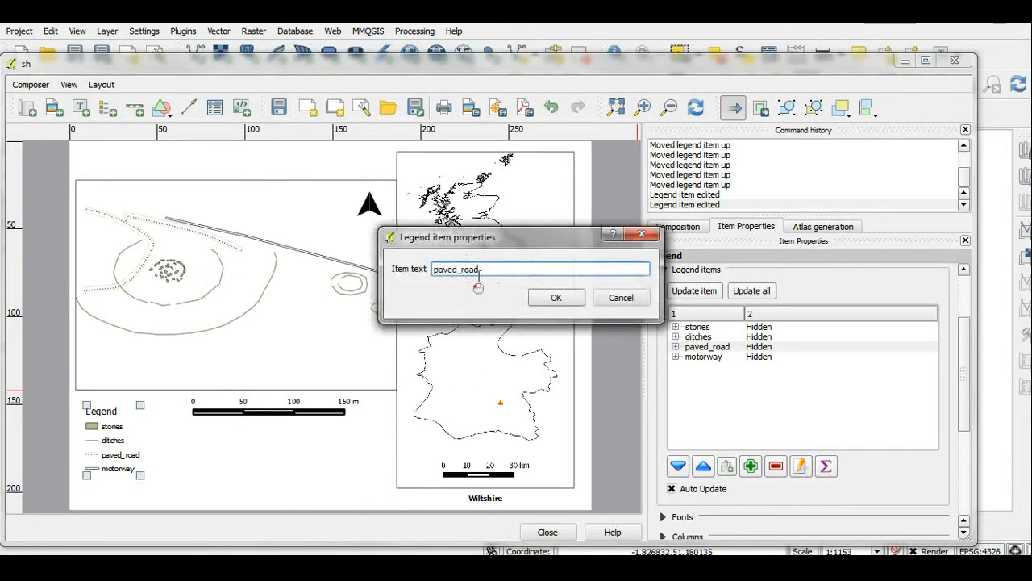
{"action": "type", "text": "path"}
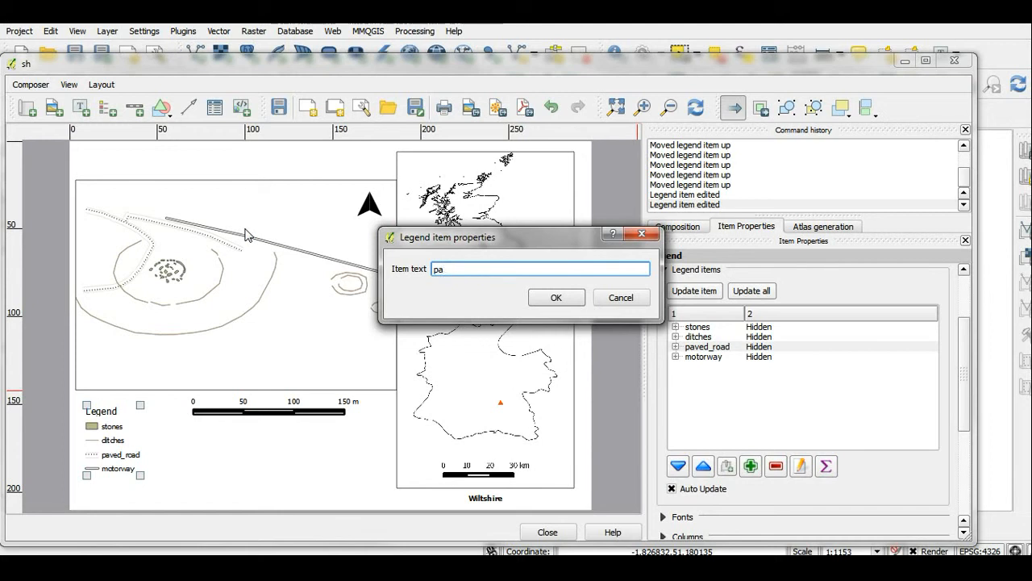
{"action": "left_click", "coordinate": [569, 294]}
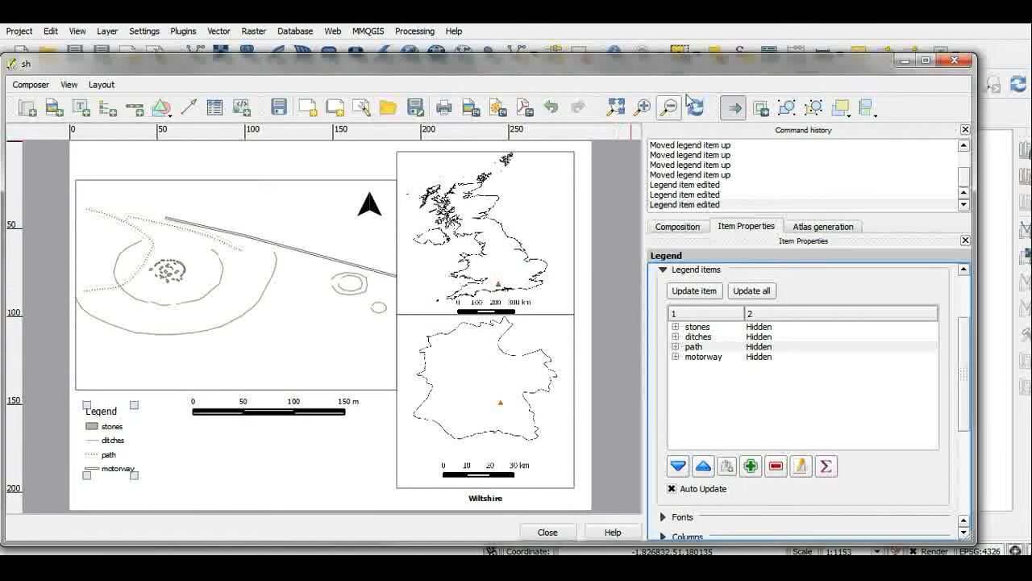
{"action": "left_click", "coordinate": [287, 449]}
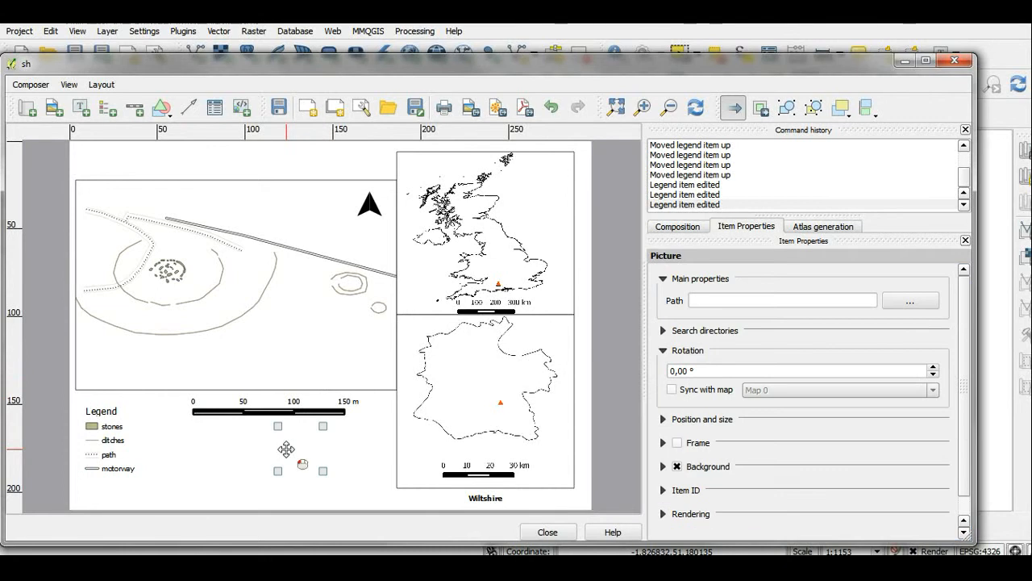
Add a label reading "by Archeogis" and "07.02.2014" on two lines below the main scale bar, and enlarge its box to fit.
{"action": "left_click", "coordinate": [80, 107]}
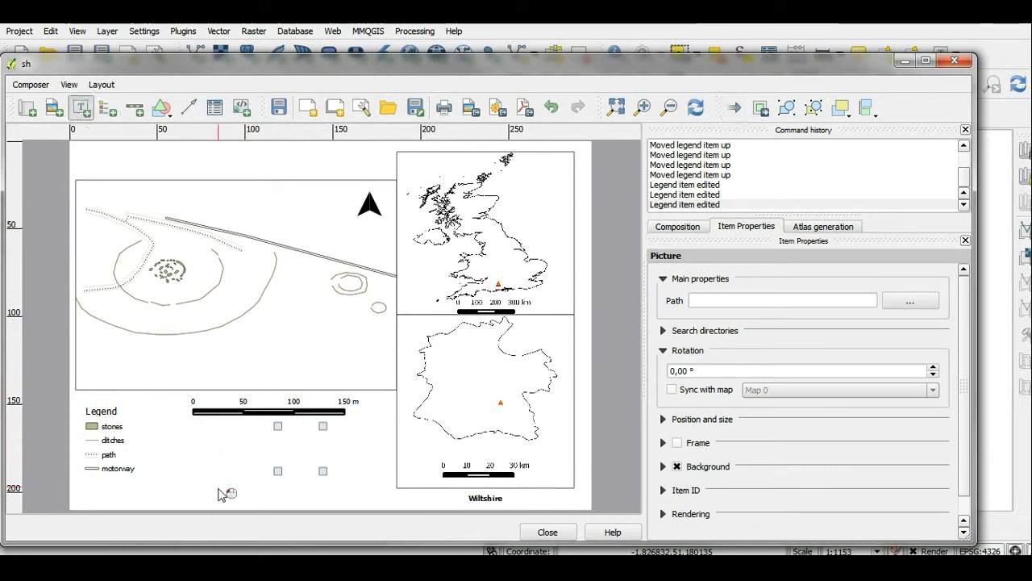
{"action": "left_click", "coordinate": [203, 424]}
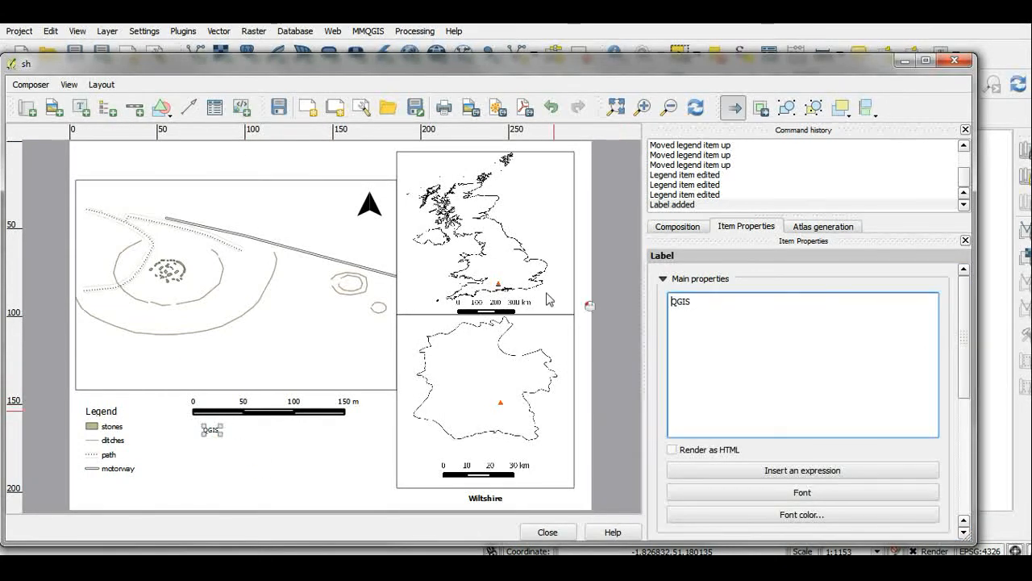
{"action": "key", "text": "BackSpace"}
{"action": "key", "text": "BackSpace"}
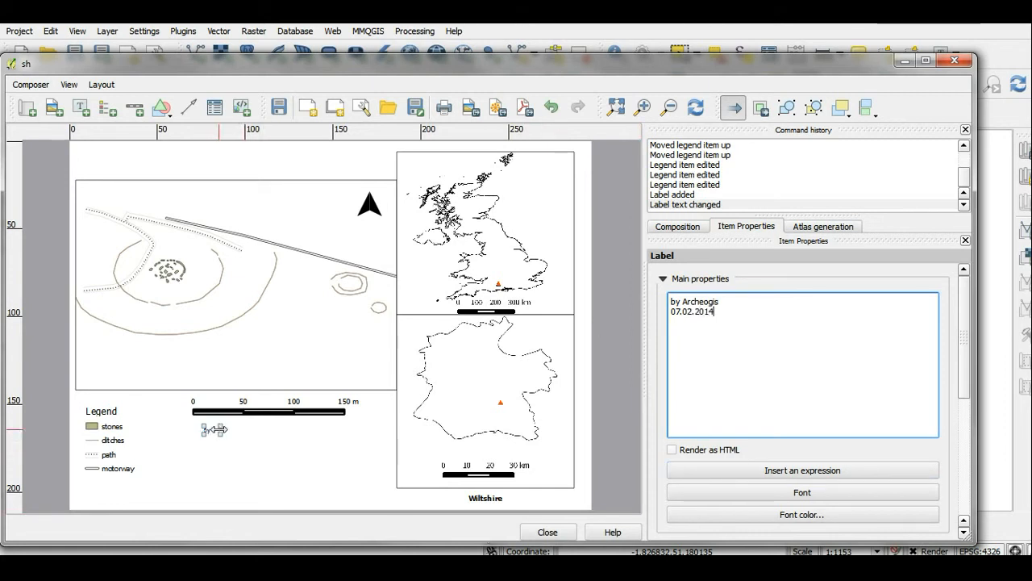
{"action": "left_click_drag", "start_coordinate": [220, 434], "coordinate": [244, 464]}
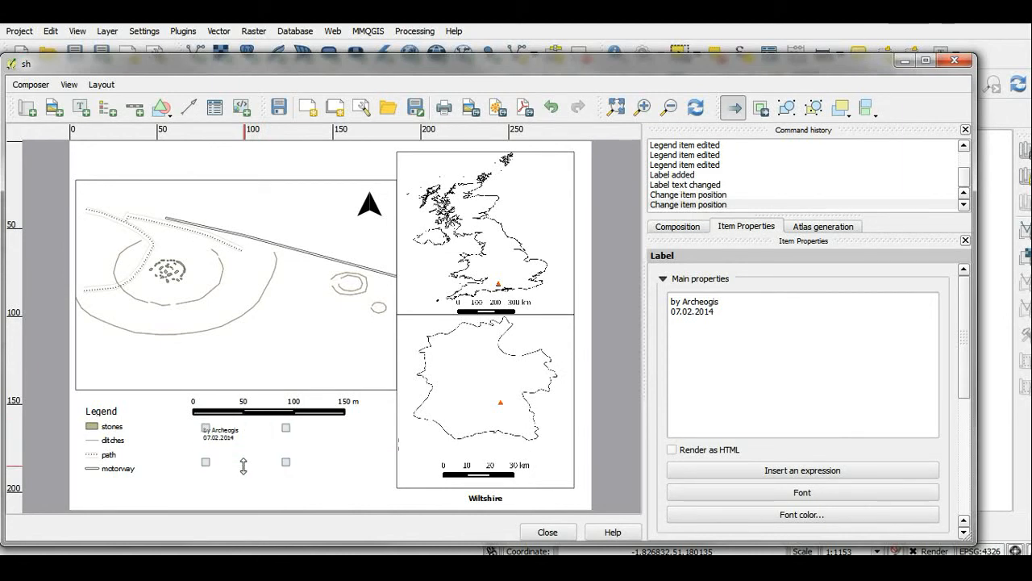
Set the author and date label's font to italic, size 14.
{"action": "left_click", "coordinate": [801, 492]}
{"action": "left_click", "coordinate": [537, 232]}
{"action": "left_click", "coordinate": [533, 220]}
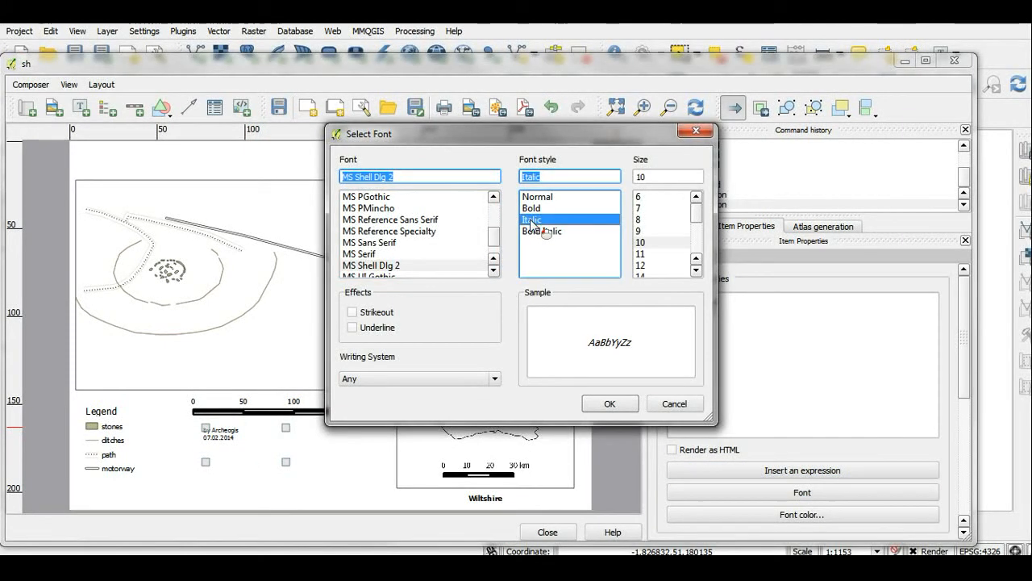
{"action": "left_click", "coordinate": [643, 275]}
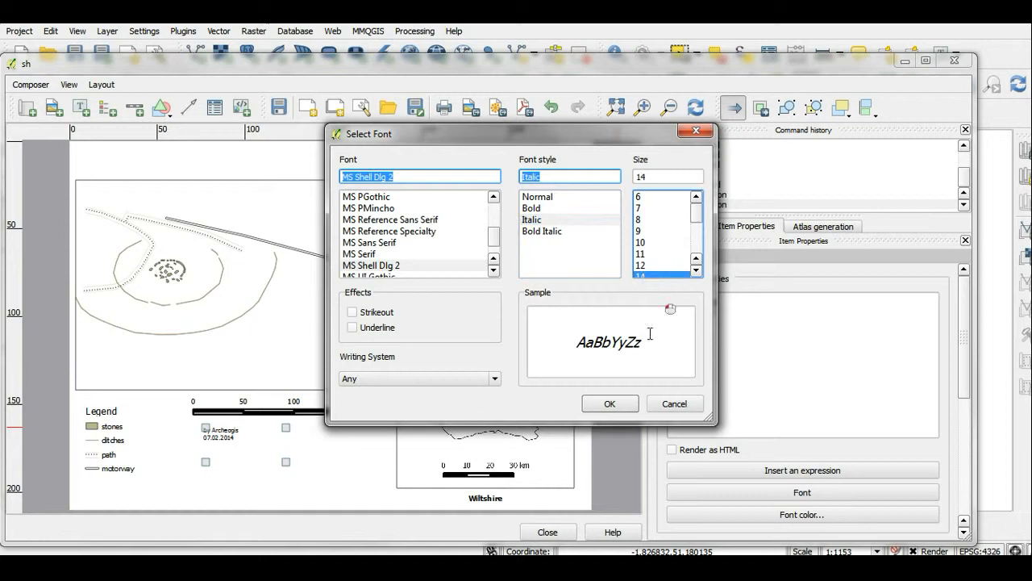
{"action": "left_click", "coordinate": [611, 403]}
Align the author and date label to center and middle, and change its font style to bold.
{"action": "scroll", "coordinate": [964, 363], "scroll_direction": "down", "scroll_amount": 3}
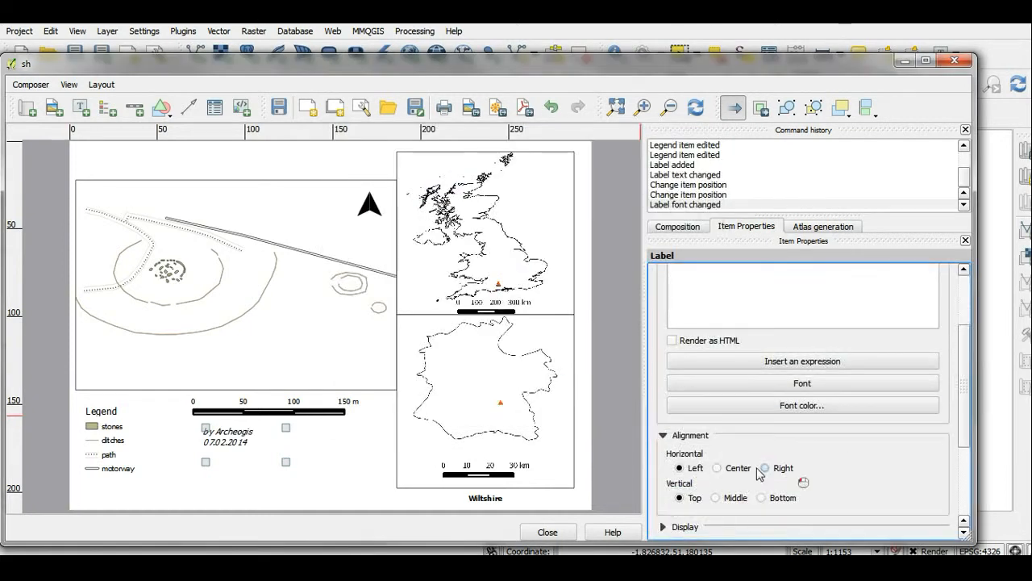
{"action": "left_click", "coordinate": [716, 467]}
{"action": "left_click", "coordinate": [715, 498]}
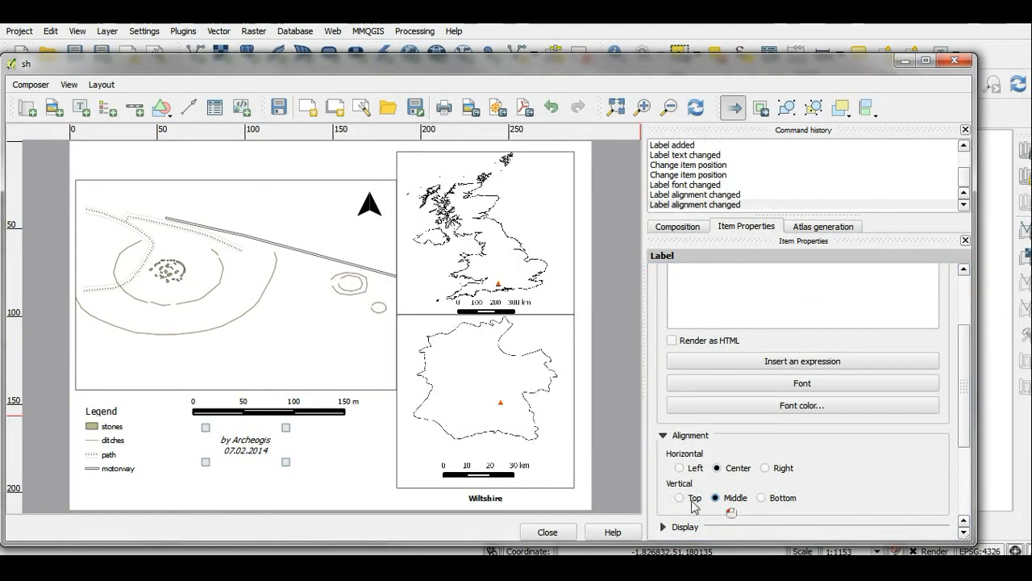
{"action": "left_click", "coordinate": [802, 384]}
{"action": "left_click", "coordinate": [531, 208]}
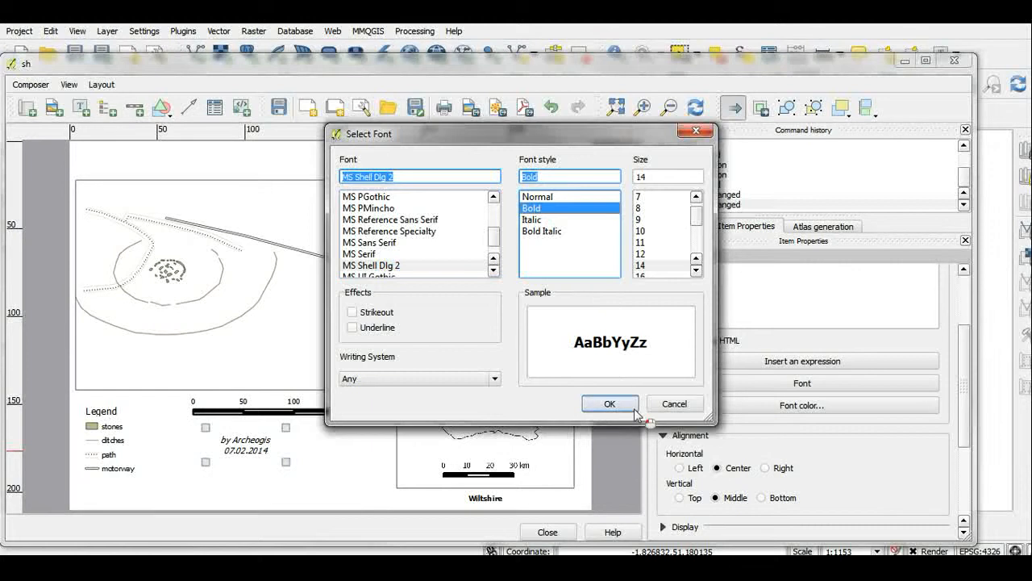
{"action": "left_click", "coordinate": [610, 403]}
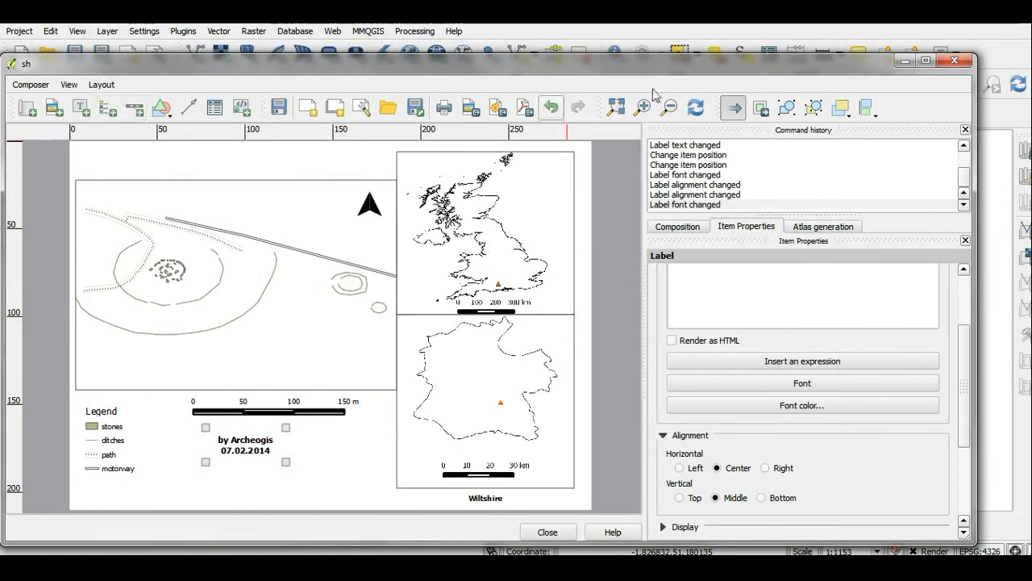
Add a title label "Stonehenge - interpretation of satellite image" above the main map and stretch its box wide enough for the text.
{"action": "left_click", "coordinate": [81, 107]}
{"action": "left_click_drag", "start_coordinate": [97, 151], "coordinate": [118, 161]}
{"action": "left_click", "coordinate": [730, 318]}
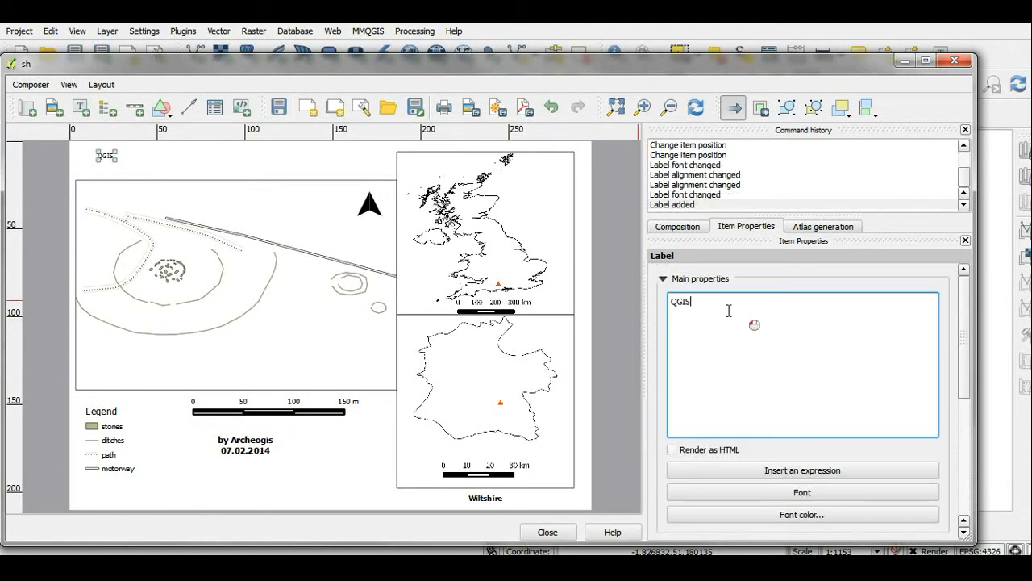
{"action": "key", "text": "ctrl+a"}
{"action": "type", "text": "S"}
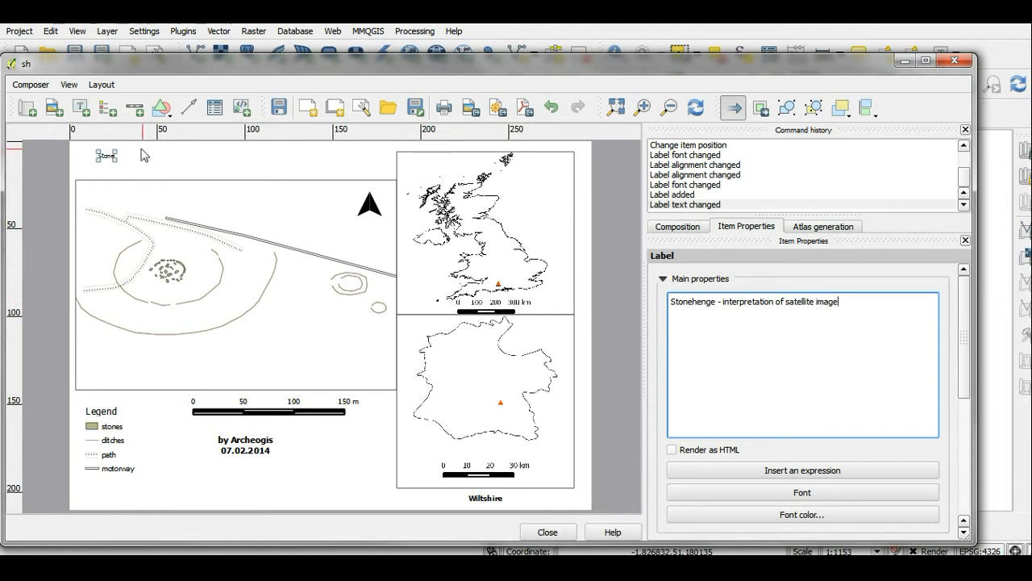
{"action": "left_click_drag", "start_coordinate": [116, 156], "coordinate": [327, 157]}
{"action": "left_click_drag", "start_coordinate": [214, 162], "coordinate": [214, 168]}
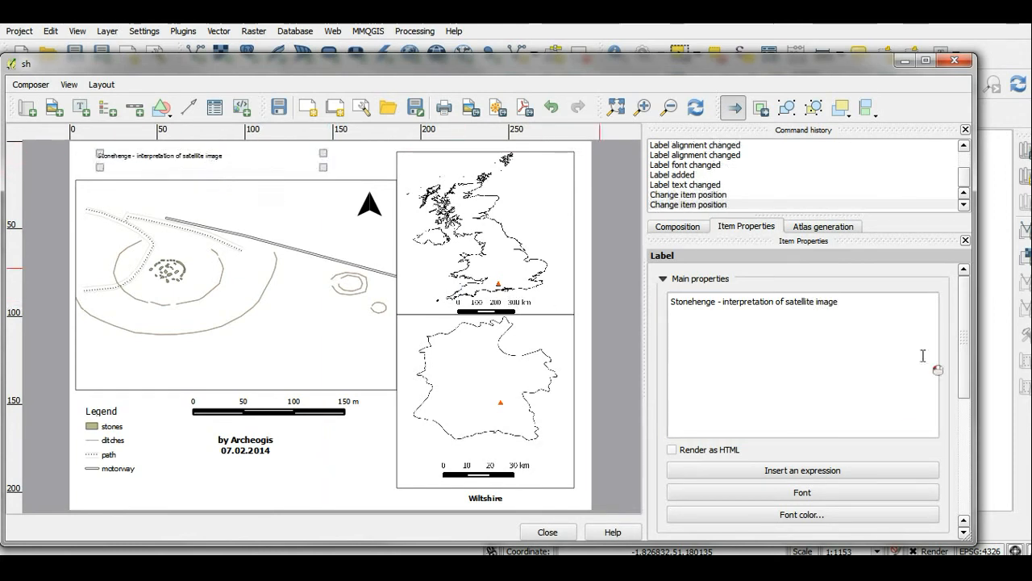
Set the title label's font to bold and raise its size to 16.
{"action": "left_click", "coordinate": [805, 494]}
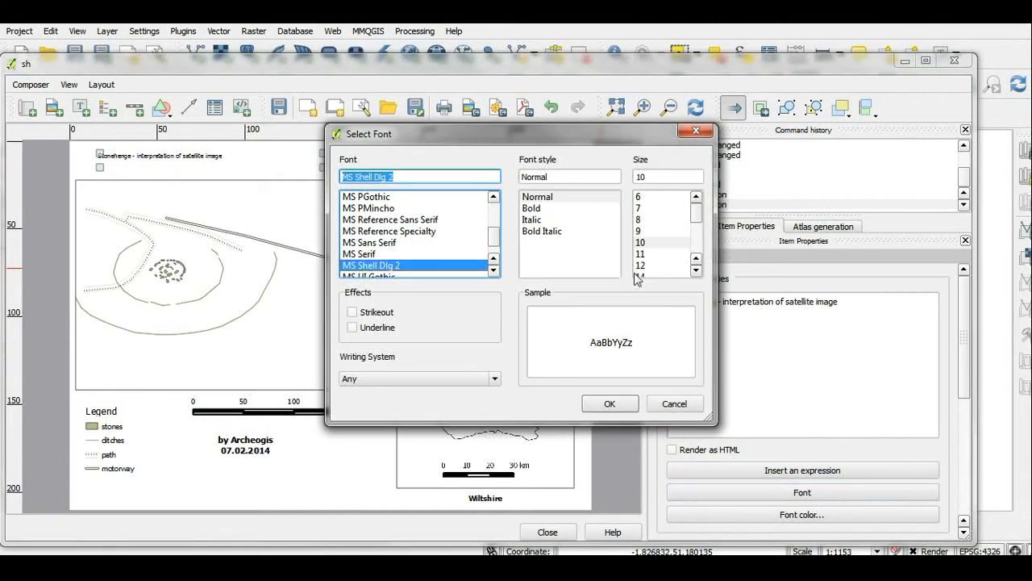
{"action": "left_click", "coordinate": [642, 270]}
{"action": "left_click", "coordinate": [531, 208]}
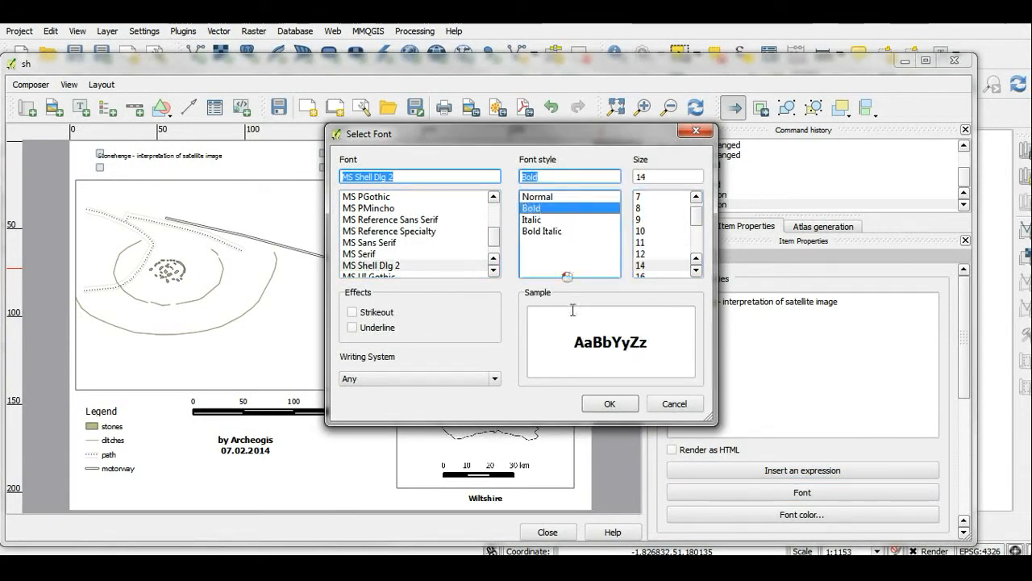
{"action": "left_click", "coordinate": [613, 405]}
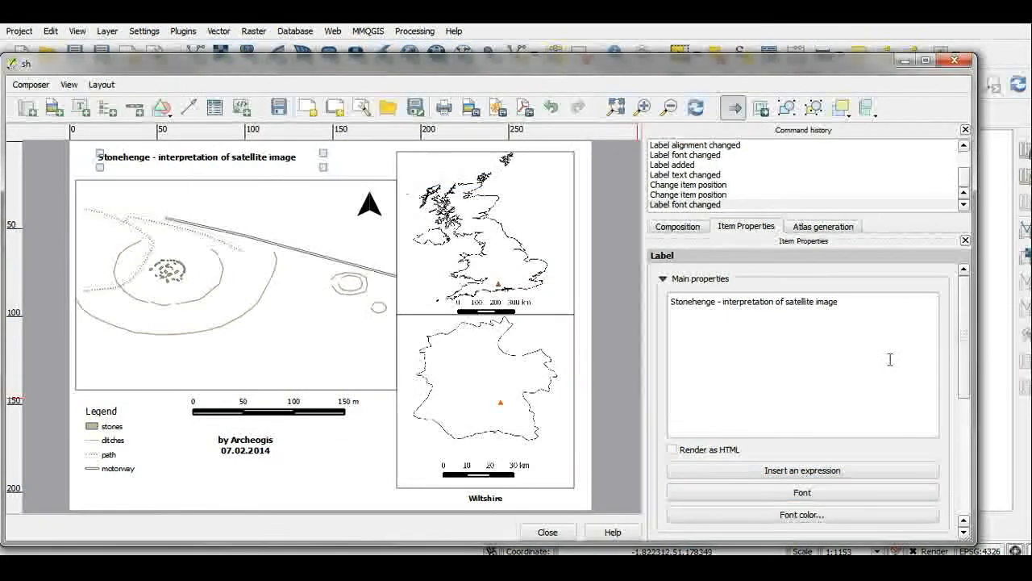
{"action": "left_click", "coordinate": [807, 492]}
{"action": "left_click", "coordinate": [662, 274]}
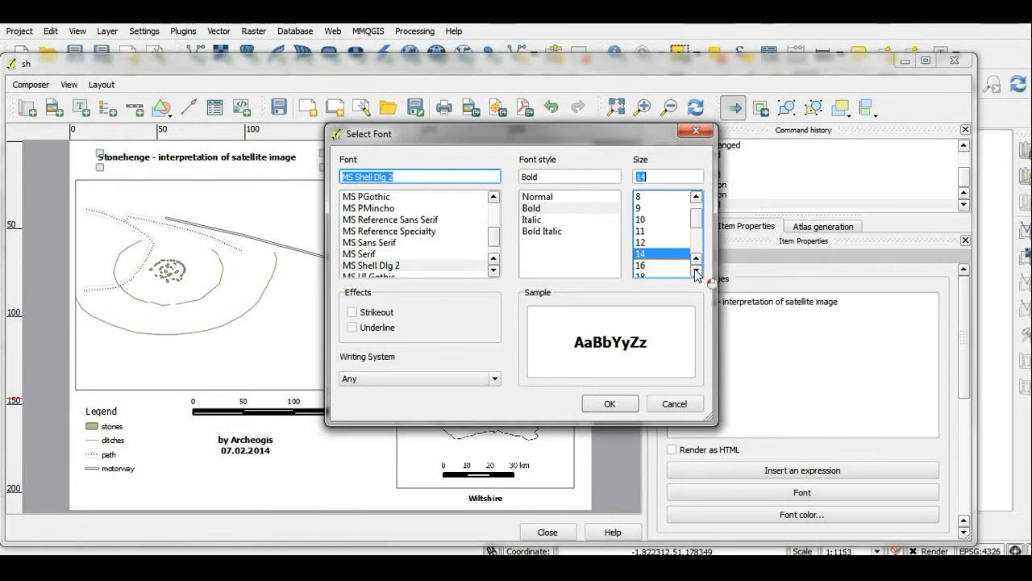
{"action": "left_click", "coordinate": [610, 404]}
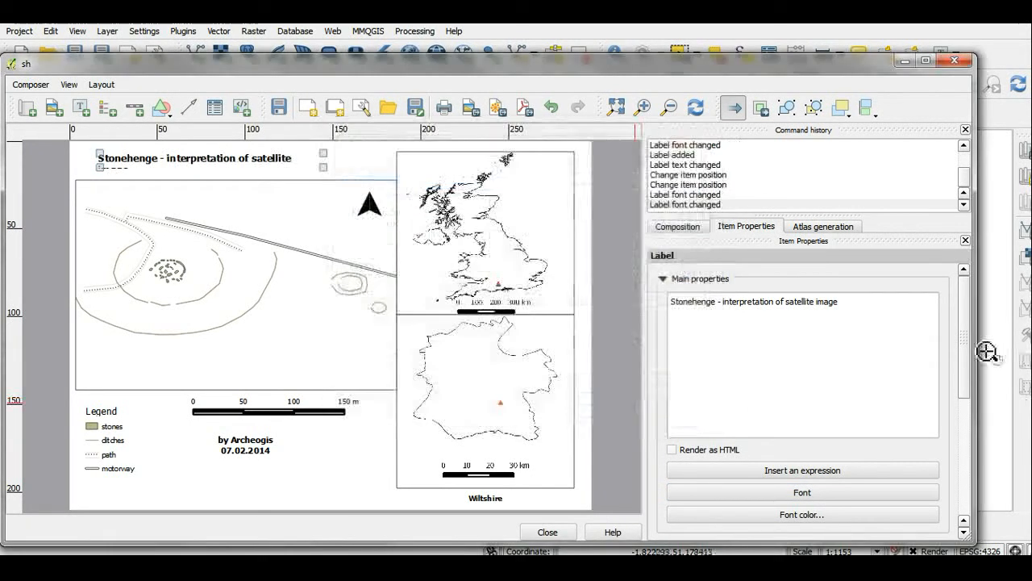
Align the title to center and middle, and adjust its box's position and height so both lines fit above the main map.
{"action": "scroll", "coordinate": [933, 433], "scroll_direction": "down", "scroll_amount": 3}
{"action": "left_click", "coordinate": [733, 450]}
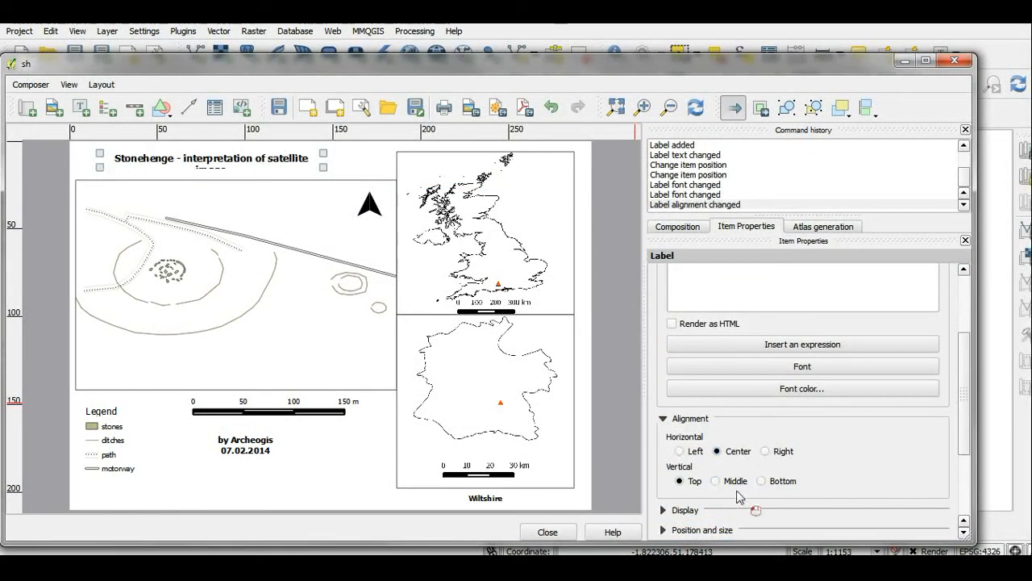
{"action": "left_click", "coordinate": [733, 481]}
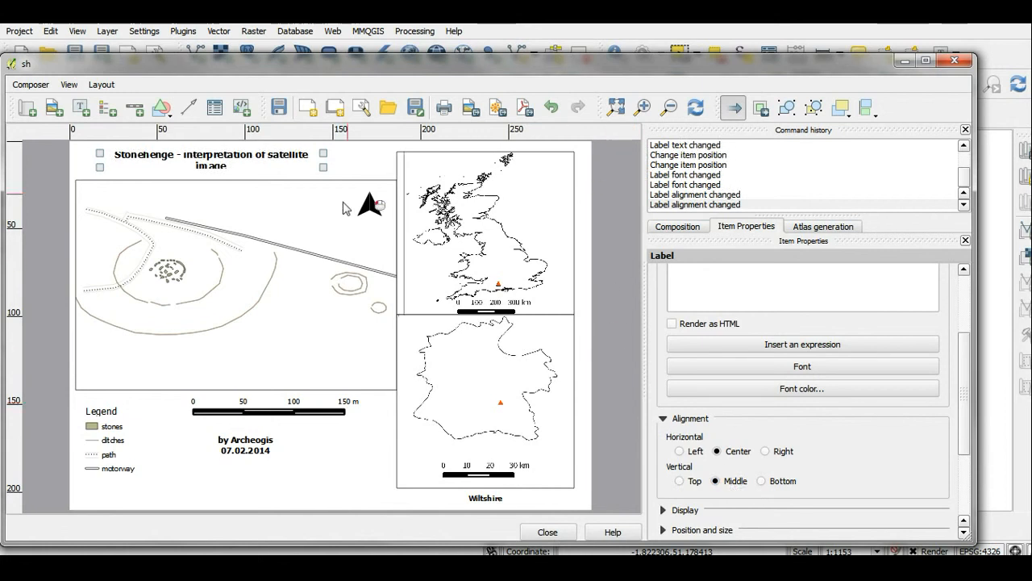
{"action": "left_click_drag", "start_coordinate": [257, 148], "coordinate": [246, 159]}
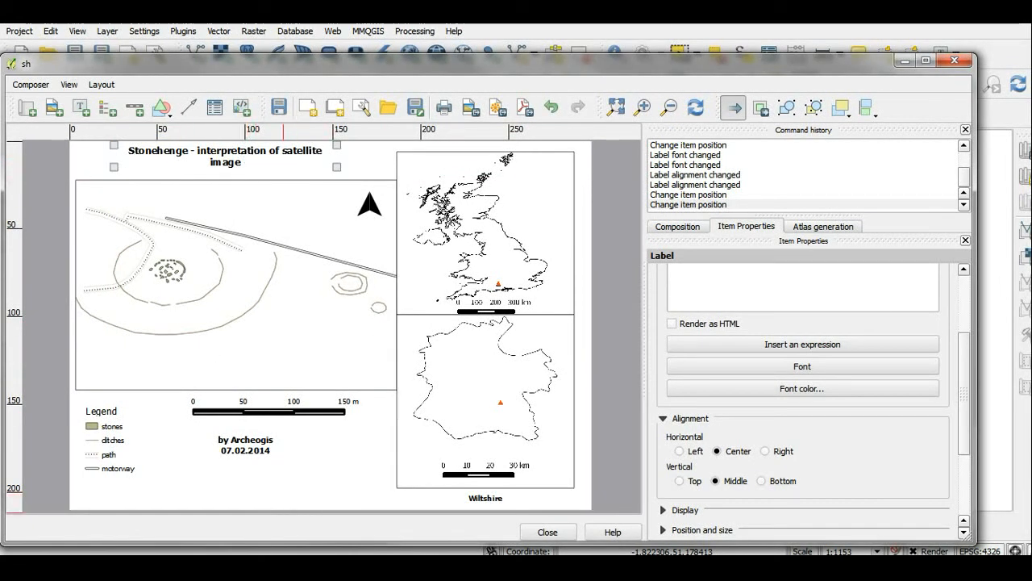
Switch to the image viewer to compare the layout with the reference Stonehenge map, and return to the print composer.
{"action": "left_click", "coordinate": [291, 567]}
{"action": "left_click_drag", "start_coordinate": [441, 21], "coordinate": [283, 28]}
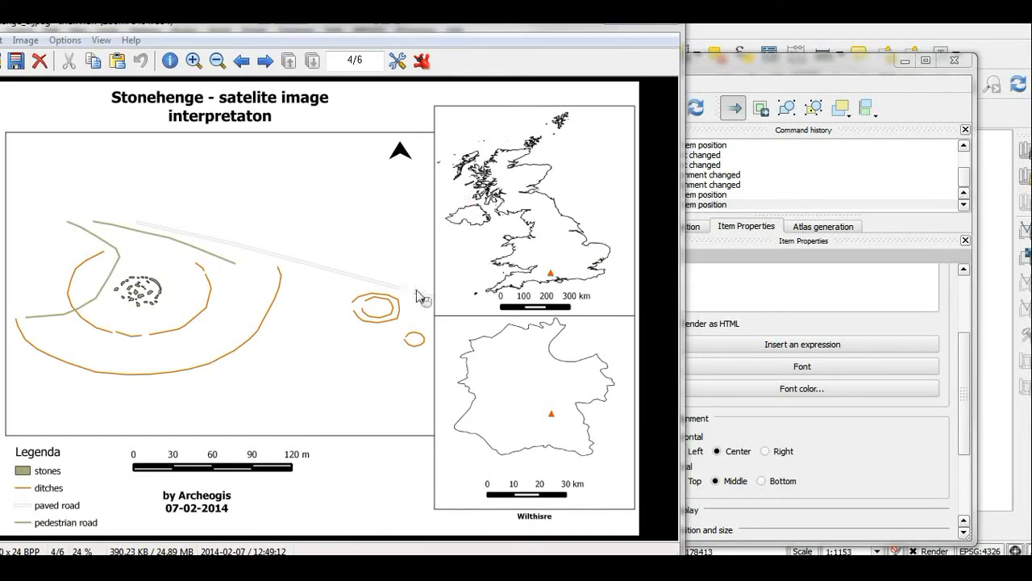
{"action": "left_click", "coordinate": [633, 26]}
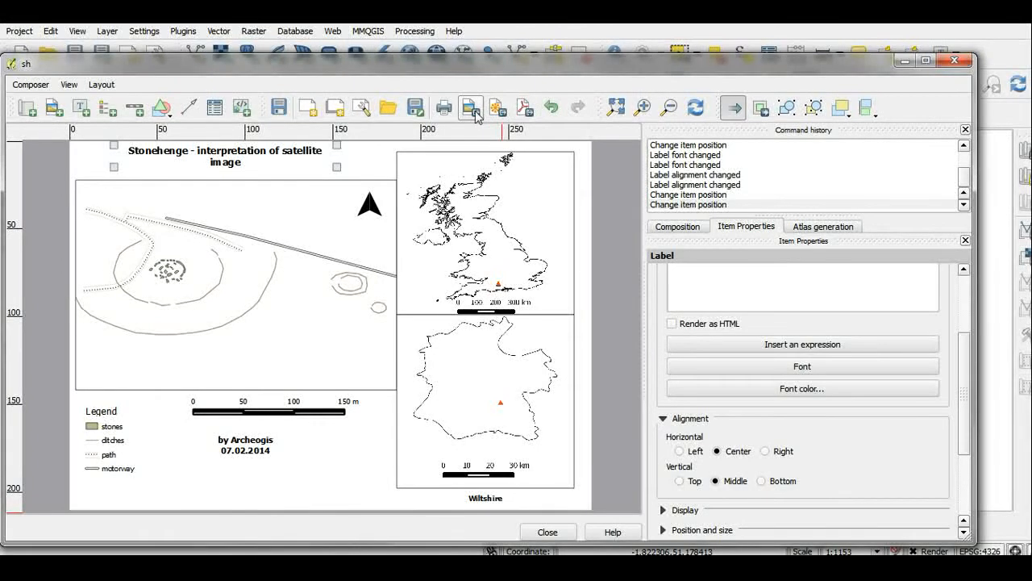
Export the composition as a JPEG image named st to the desktop (Pulpit) folder, and open the exported file from the desktop.
{"action": "left_click", "coordinate": [472, 108]}
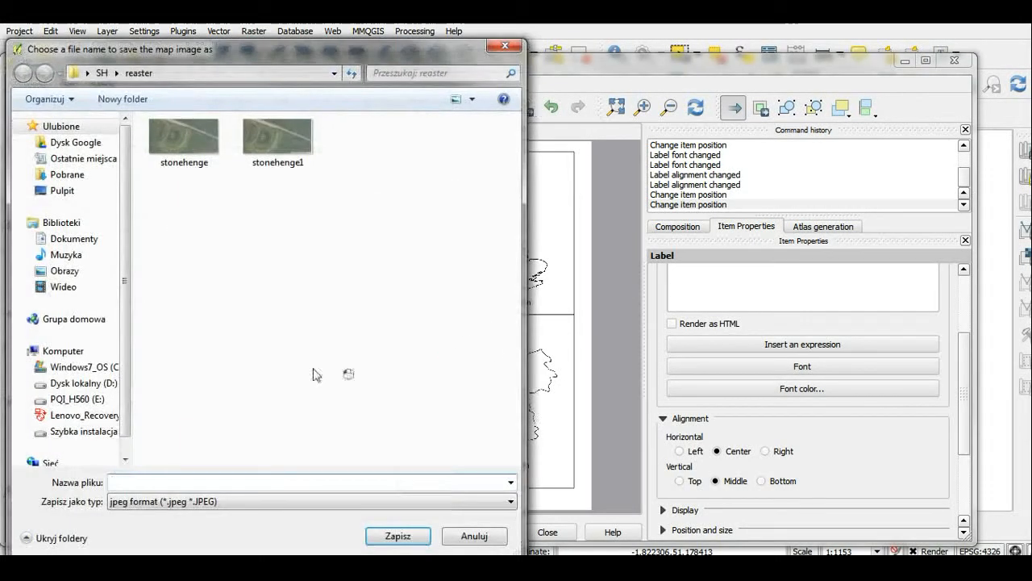
{"action": "left_click", "coordinate": [62, 191]}
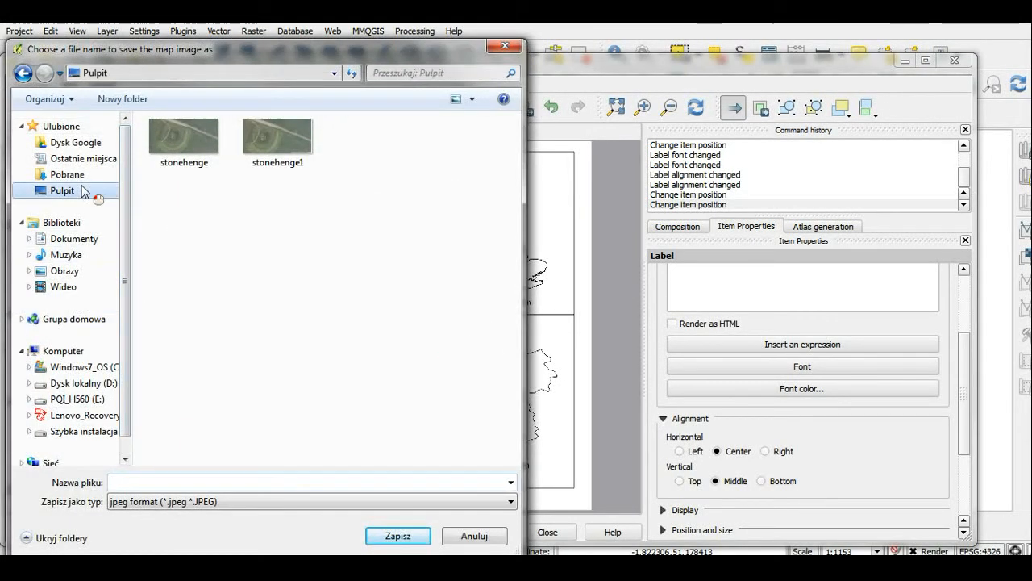
{"action": "left_click", "coordinate": [129, 483]}
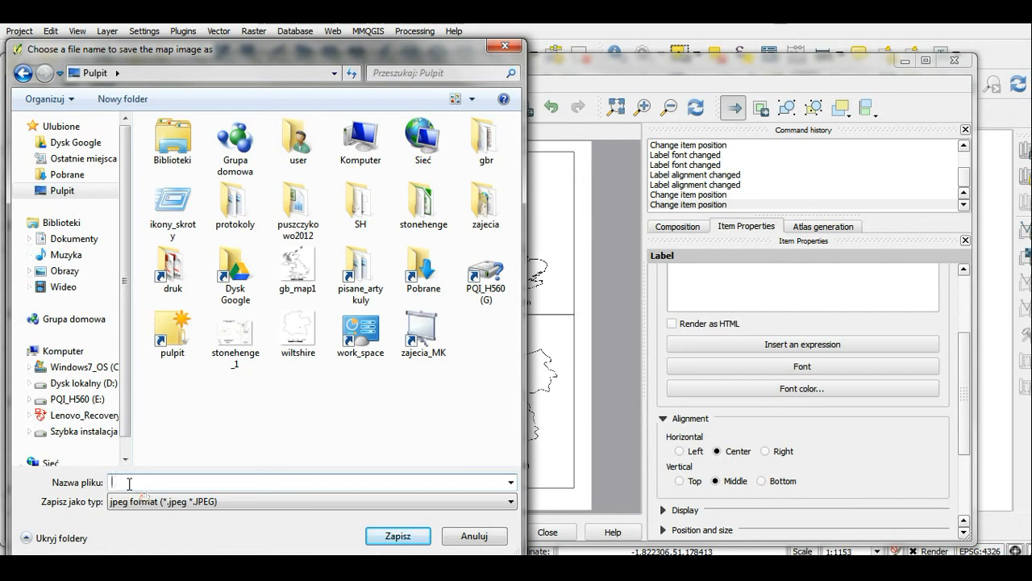
{"action": "type", "text": "st"}
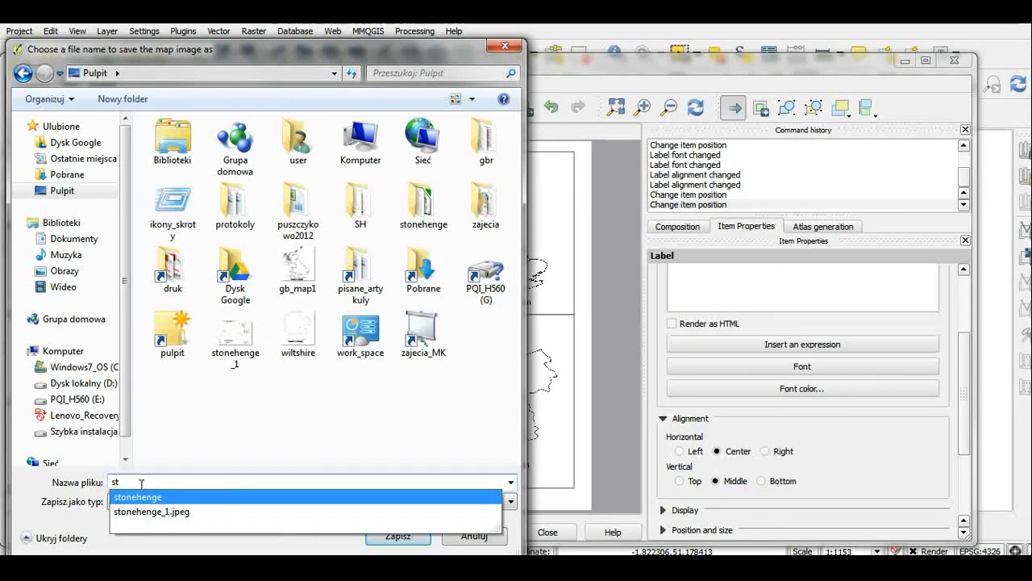
{"action": "left_click", "coordinate": [398, 536]}
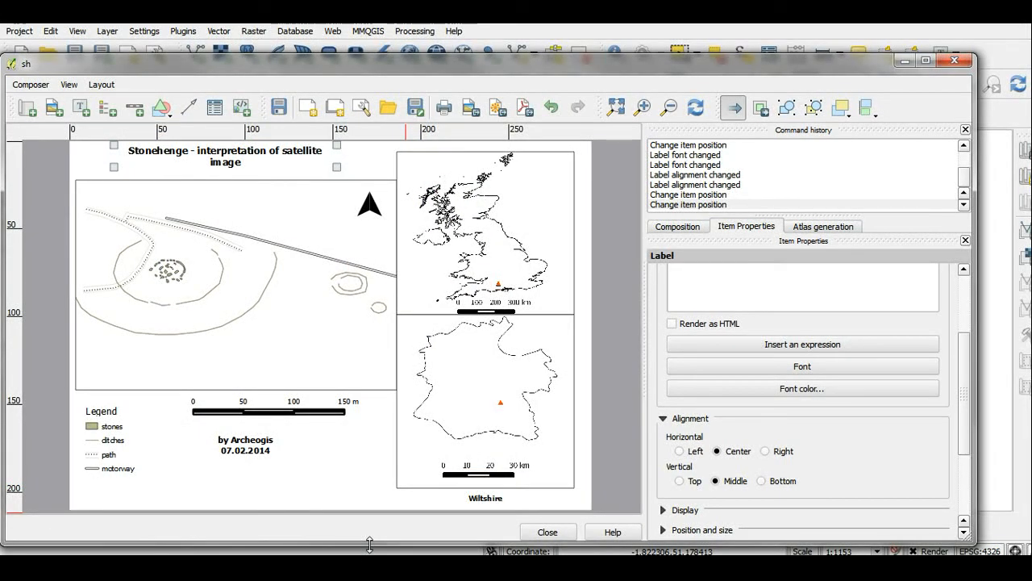
{"action": "key", "text": "super+d"}
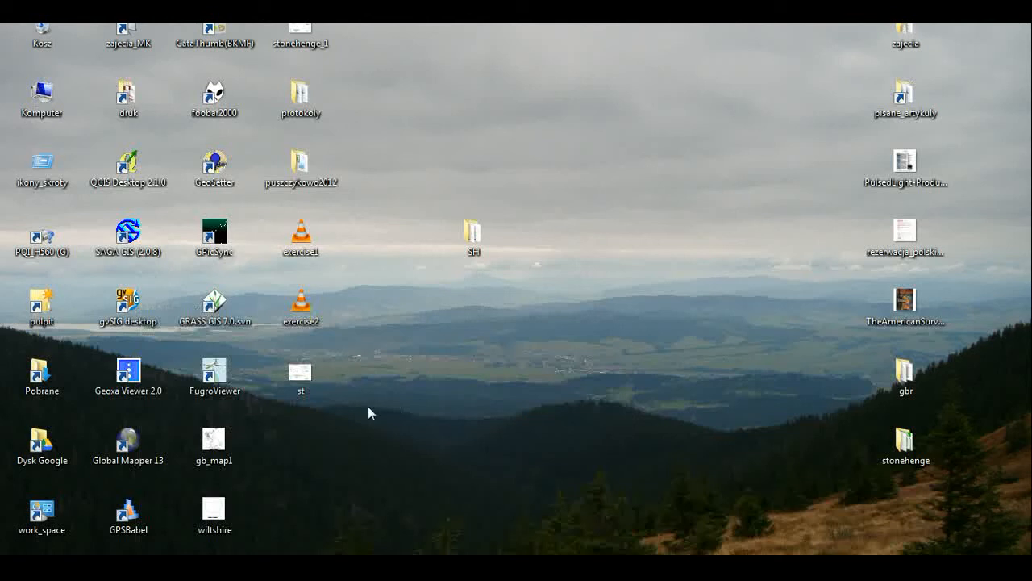
{"action": "double_click", "coordinate": [313, 387]}
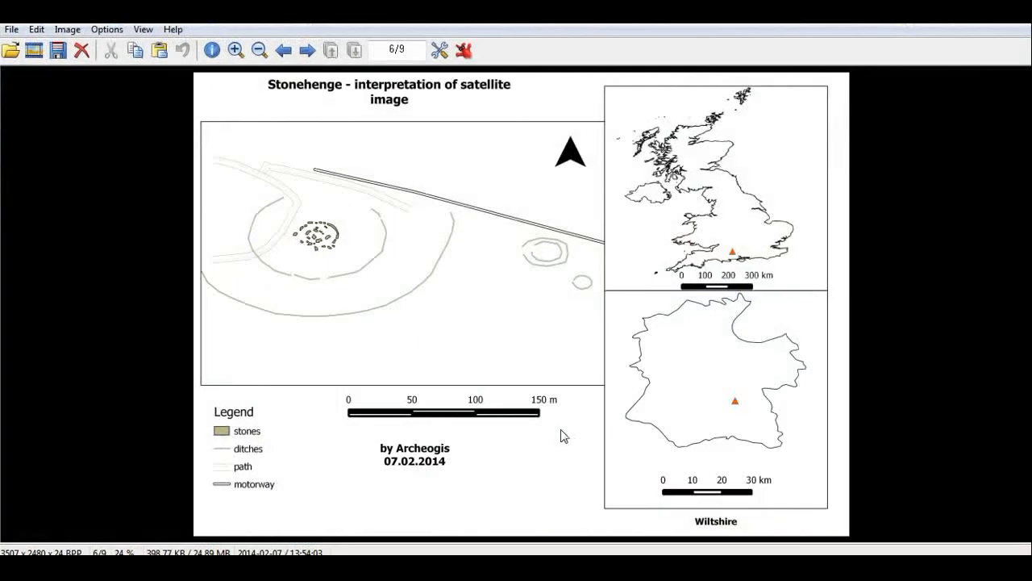